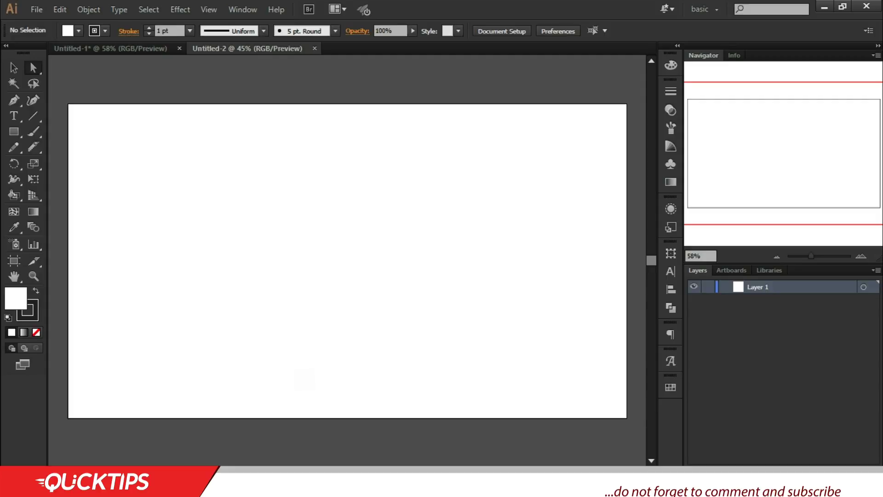
Step: Draw a rectangle that covers the whole artboard
key(m)
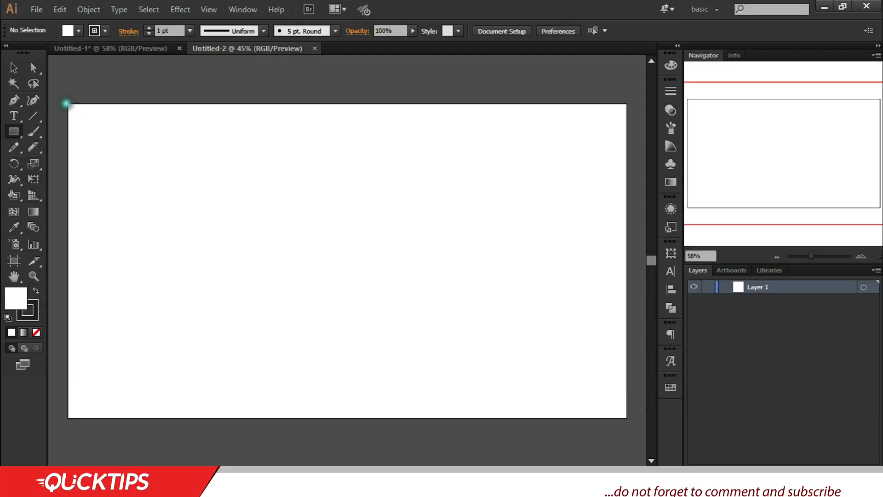
drag(68, 102, 626, 419)
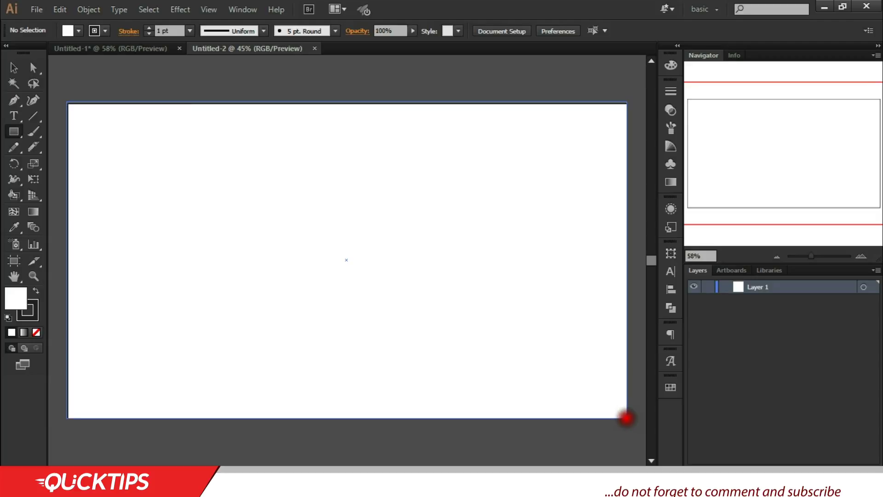
drag(626, 419, 626, 418)
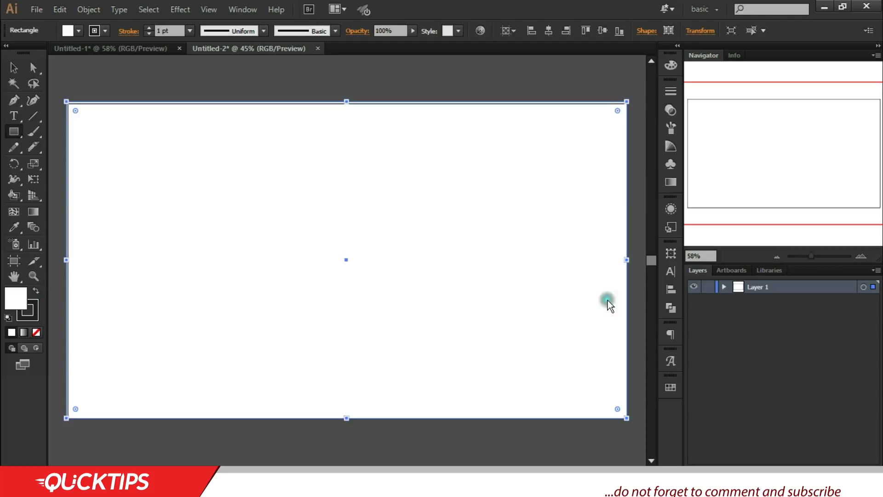
Step: Fill the artboard-sized rectangle with the black swatch and remove its stroke
click(671, 387)
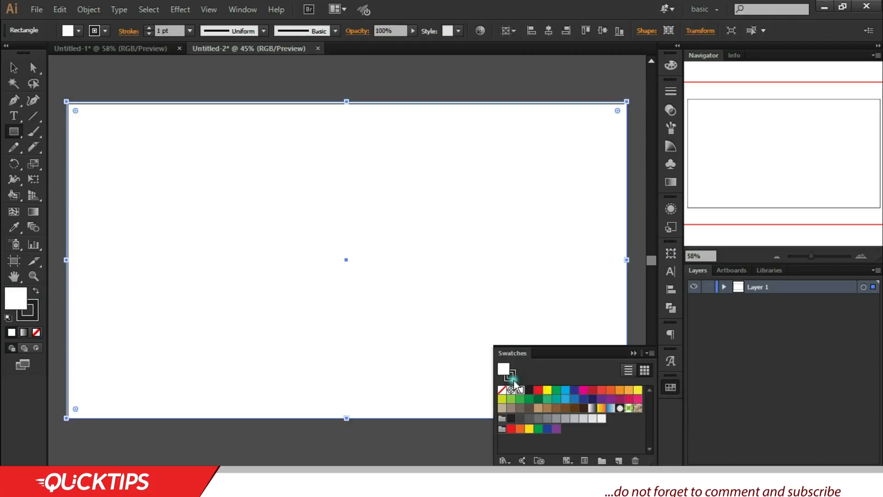
click(529, 390)
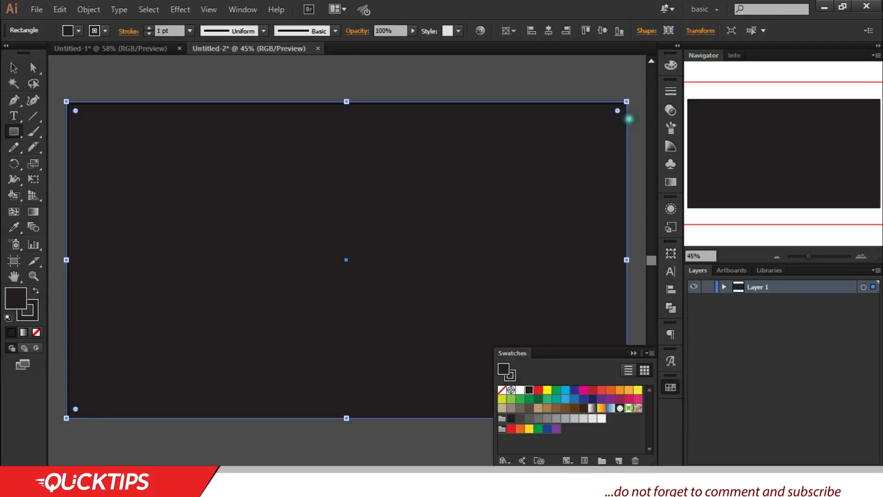
click(36, 309)
click(38, 331)
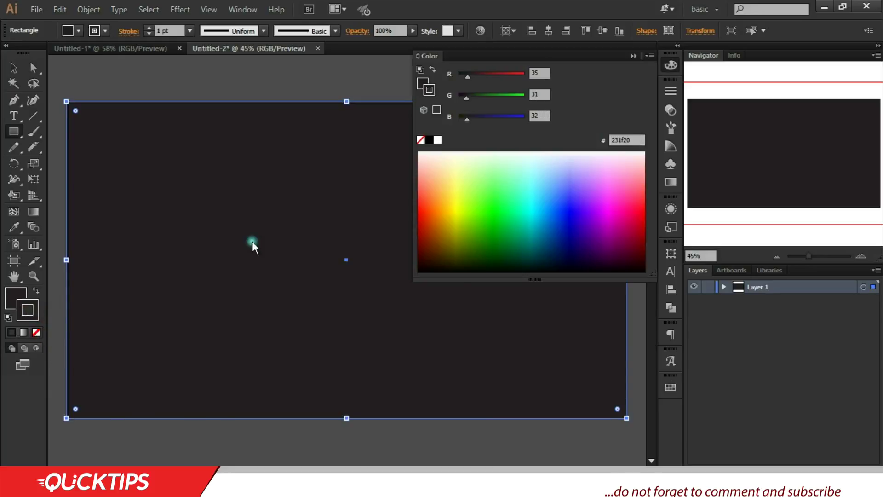
click(634, 56)
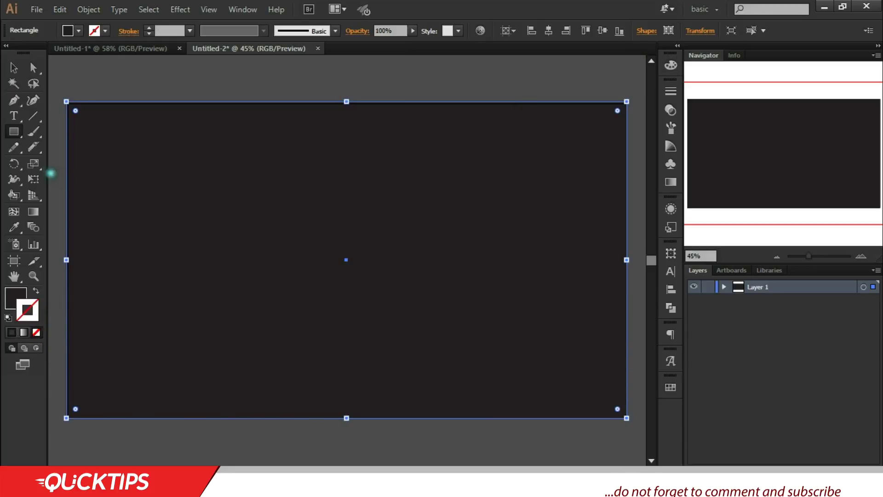
Step: Cut the black rectangle with the Knife tool along two jagged, peaked lines running across its full width, one above the other
mouse_move(37, 147)
mouse_down()
mouse_move(106, 147)
mouse_move(34, 144)
mouse_move(57, 142)
mouse_move(66, 172)
mouse_up()
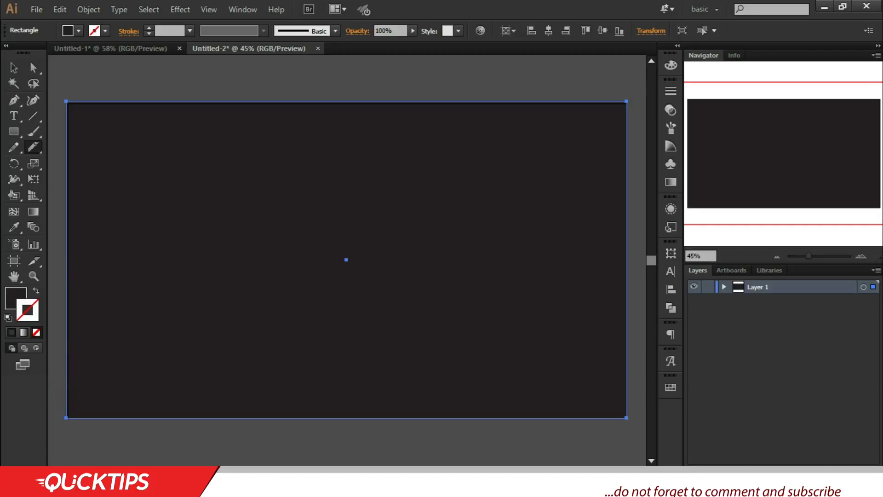
mouse_move(57, 390)
mouse_down()
mouse_move(80, 367)
mouse_move(108, 372)
mouse_move(177, 298)
mouse_move(186, 352)
mouse_move(220, 317)
mouse_move(229, 337)
mouse_move(250, 334)
mouse_move(293, 235)
mouse_move(304, 337)
mouse_move(316, 329)
mouse_move(342, 335)
mouse_move(357, 320)
mouse_move(407, 322)
mouse_move(457, 282)
mouse_move(462, 322)
mouse_move(485, 291)
mouse_move(564, 340)
mouse_move(572, 361)
mouse_move(584, 346)
mouse_move(597, 364)
mouse_move(610, 350)
mouse_move(614, 361)
mouse_move(664, 350)
mouse_up()
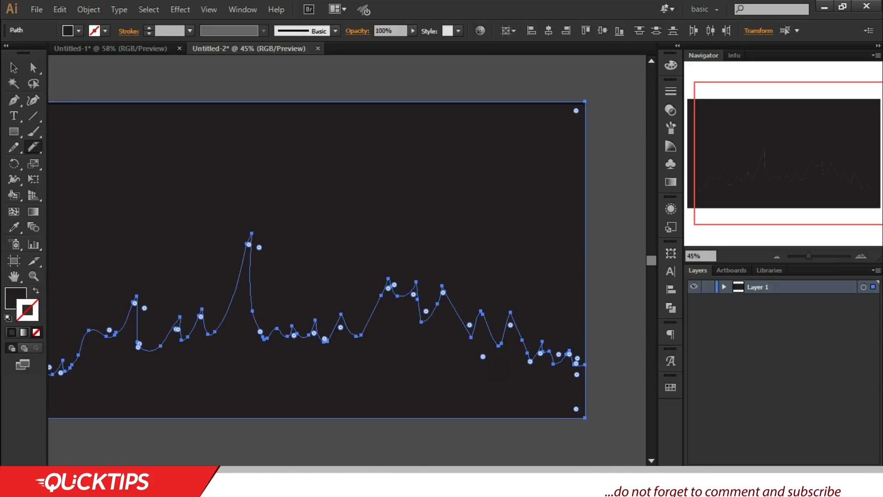
key(ctrl+0)
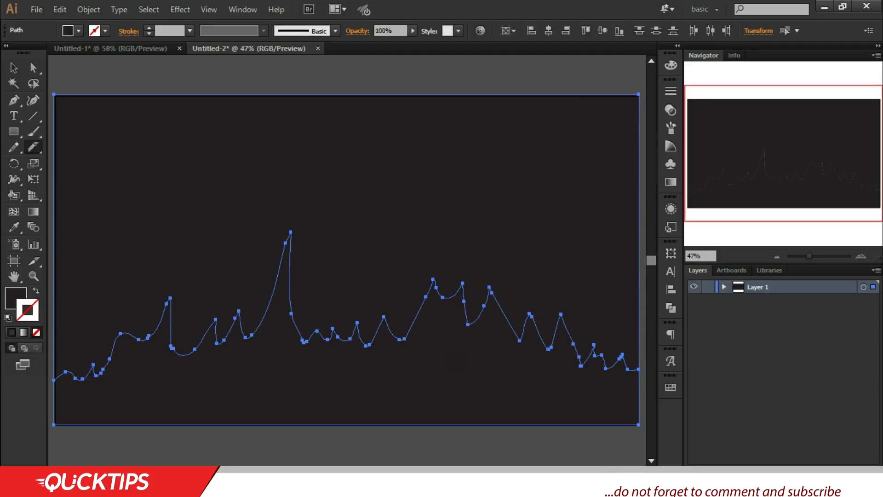
mouse_move(54, 371)
mouse_down()
mouse_move(93, 351)
mouse_move(122, 263)
mouse_move(124, 307)
mouse_move(177, 271)
mouse_move(187, 292)
mouse_move(197, 270)
mouse_move(202, 293)
mouse_move(271, 181)
mouse_move(267, 258)
mouse_move(294, 222)
mouse_move(323, 303)
mouse_move(337, 281)
mouse_move(359, 298)
mouse_move(407, 304)
mouse_move(431, 265)
mouse_move(448, 275)
mouse_move(471, 261)
mouse_move(473, 289)
mouse_move(494, 270)
mouse_move(521, 284)
mouse_move(522, 301)
mouse_move(545, 307)
mouse_move(551, 298)
mouse_move(578, 325)
mouse_move(594, 322)
mouse_move(612, 348)
mouse_move(640, 329)
mouse_up()
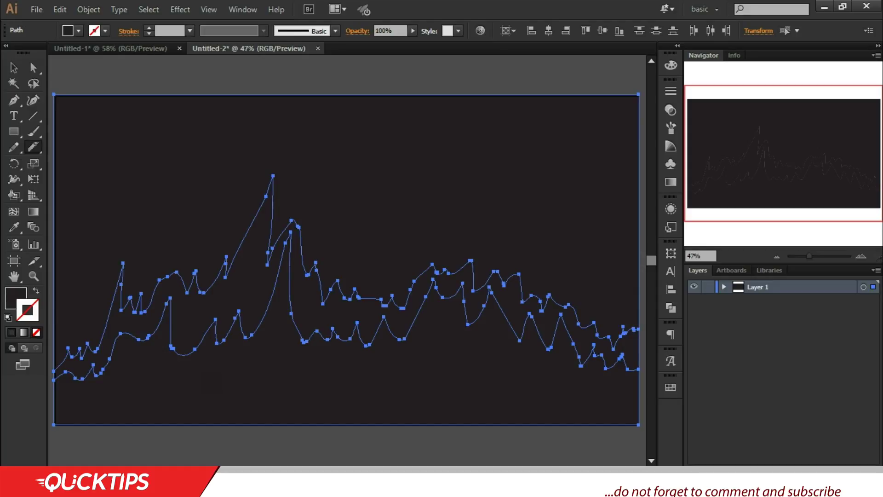
click(14, 68)
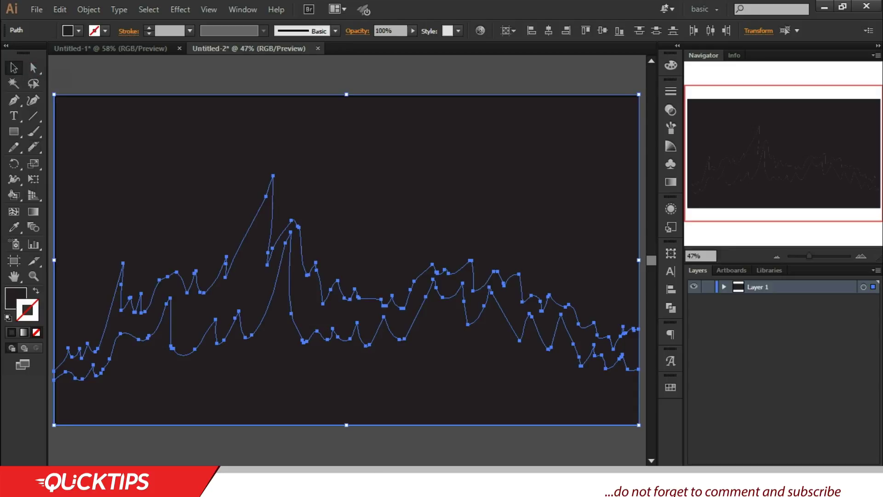
click(52, 70)
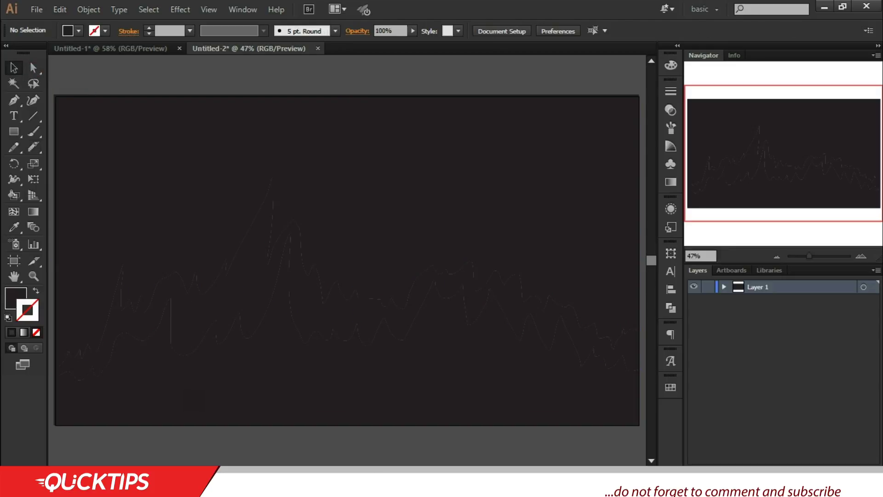
Step: Give the lowest cut piece the default white fill and black stroke, leaving nothing selected
click(195, 385)
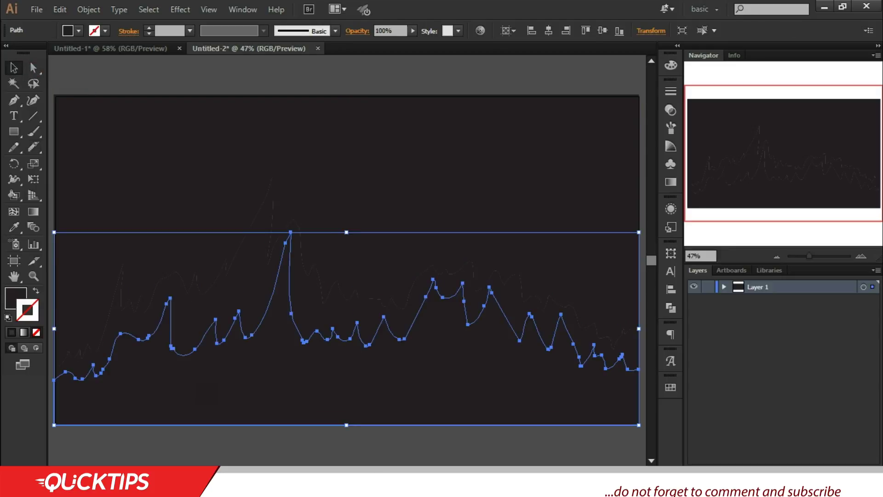
click(402, 84)
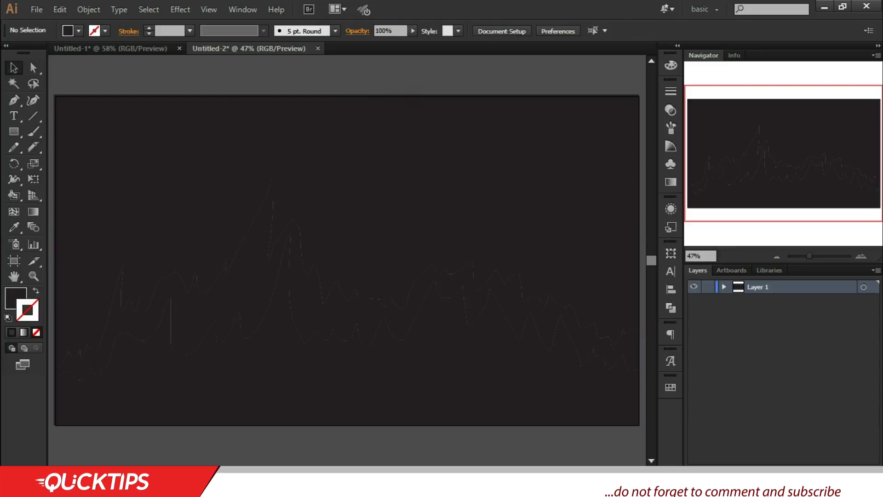
click(234, 369)
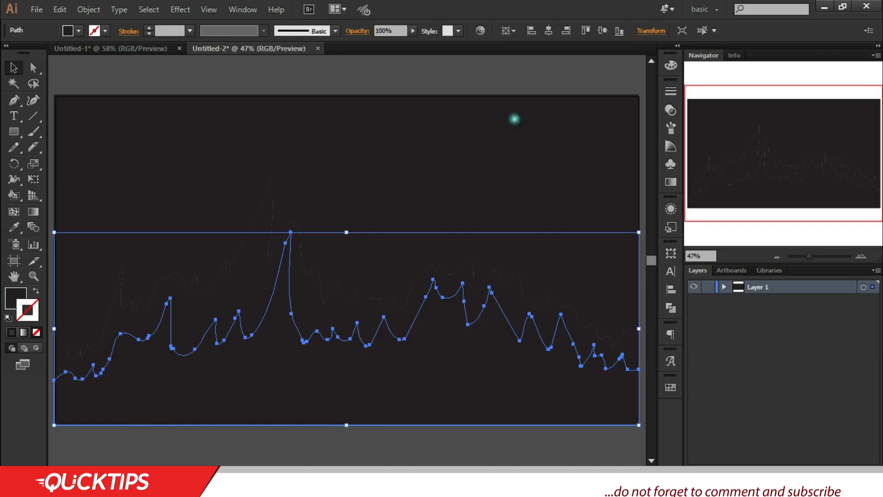
click(8, 318)
click(36, 291)
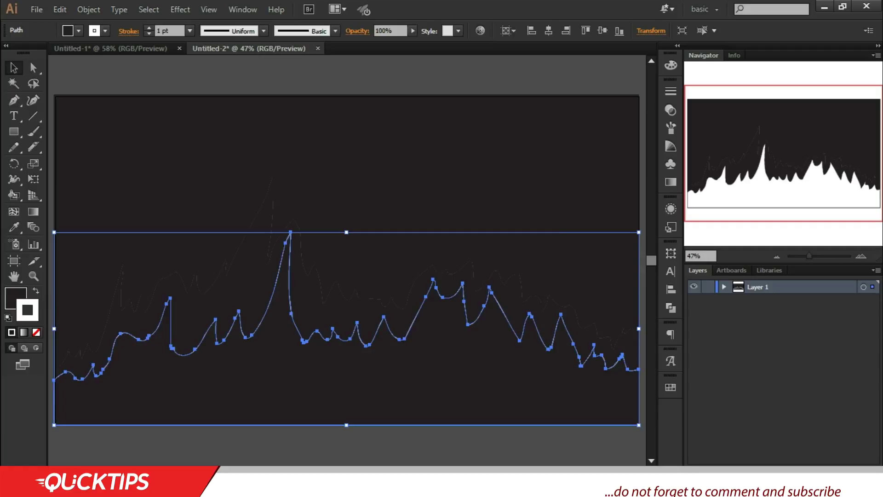
click(36, 291)
key(ctrl+shift+a)
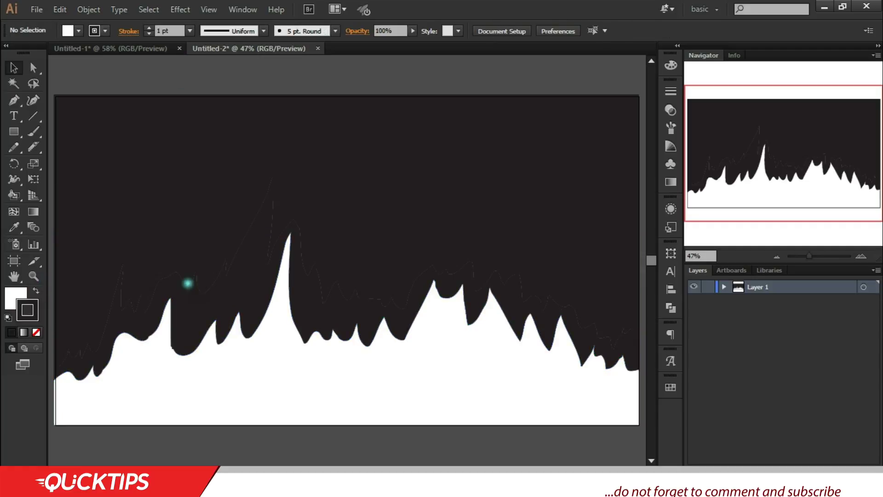
Step: Select the anchor points along the white piece's jagged upper edge, leaving out its two bottom corner points
key(p)
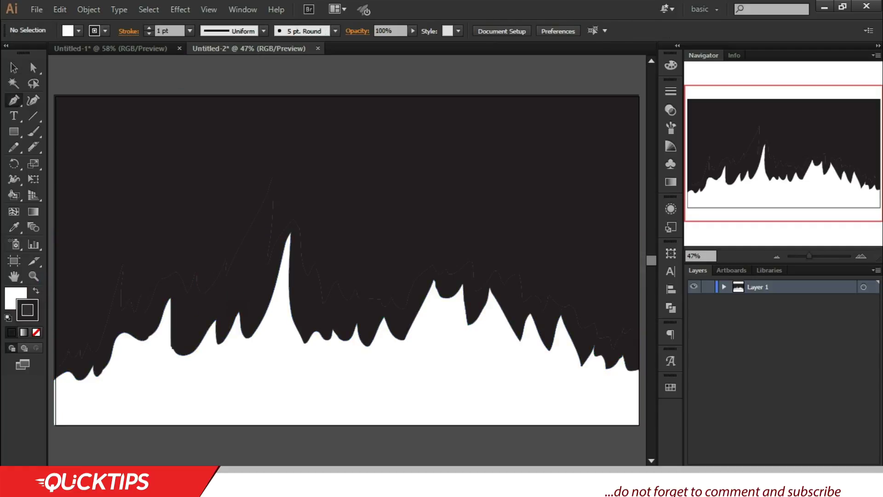
key(v)
click(54, 406)
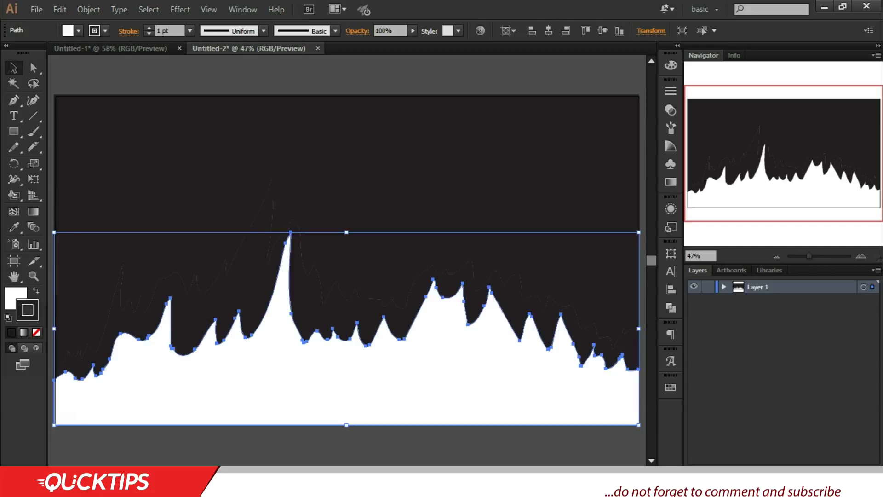
click(33, 68)
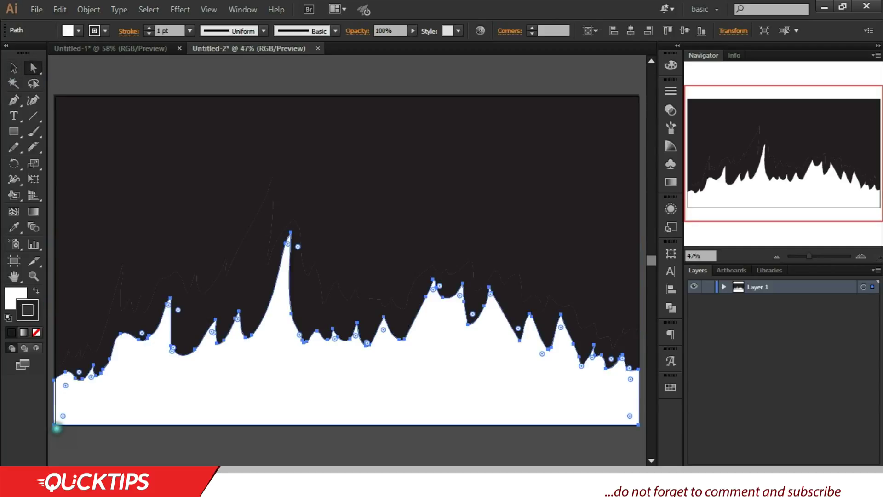
click(54, 425)
key(ctrl)
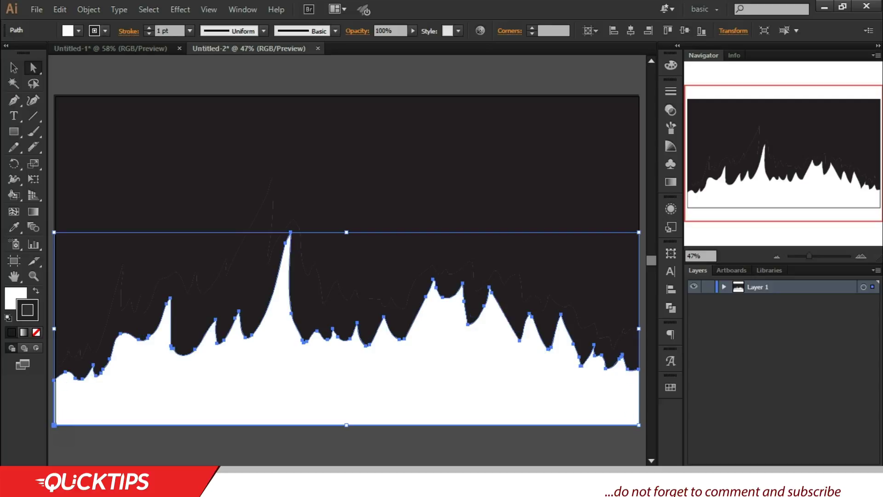
ctrl+click(56, 422)
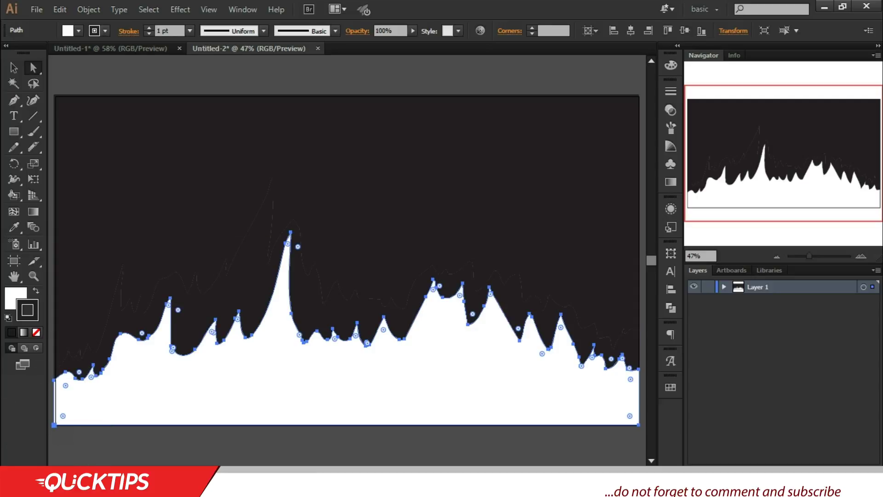
click(54, 425)
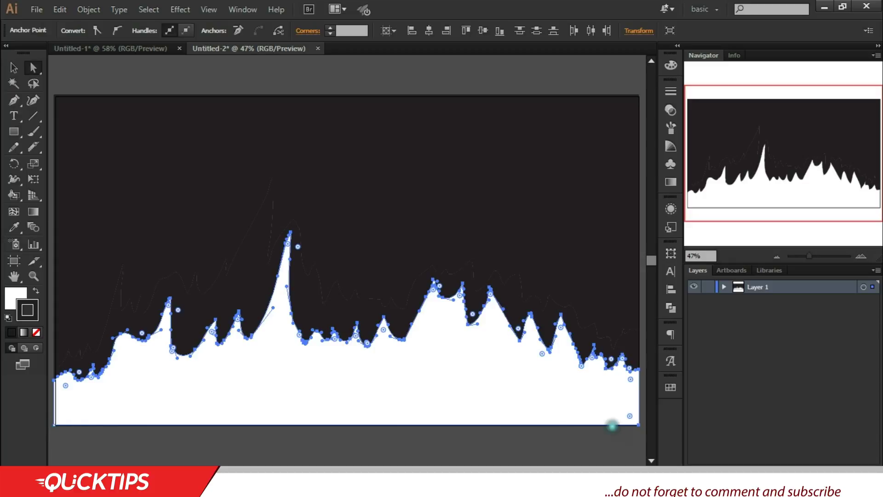
click(639, 424)
key(ctrl+a)
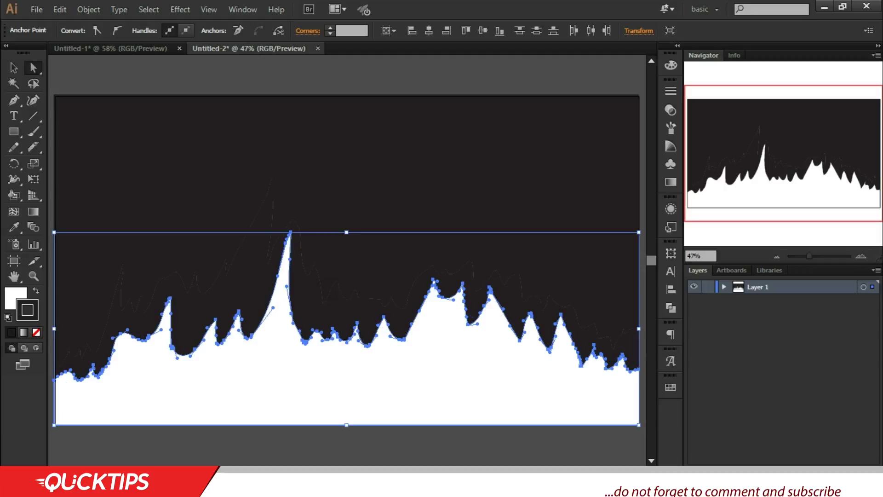
key(a)
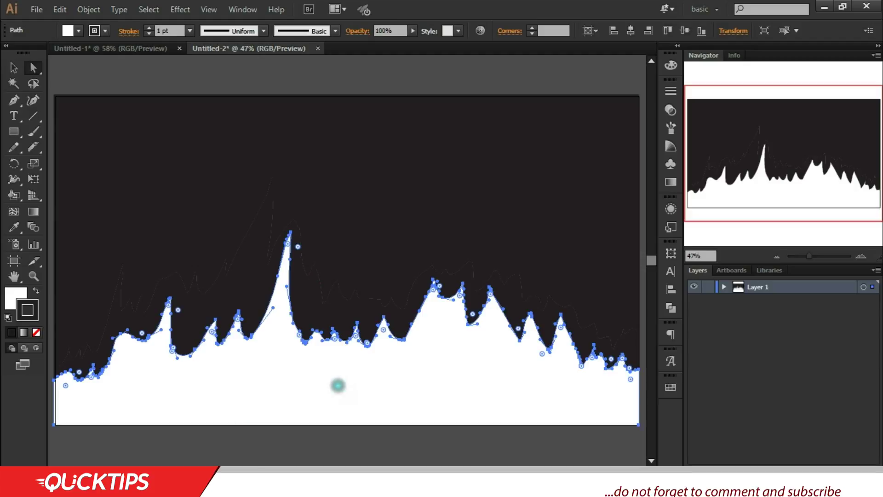
Step: Duplicate the white jagged piece slightly lower and enlarge the copy a little beyond the artboard's sides
mouse_move(338, 392)
mouse_down()
mouse_move(338, 405)
mouse_move(342, 393)
mouse_up()
key(v)
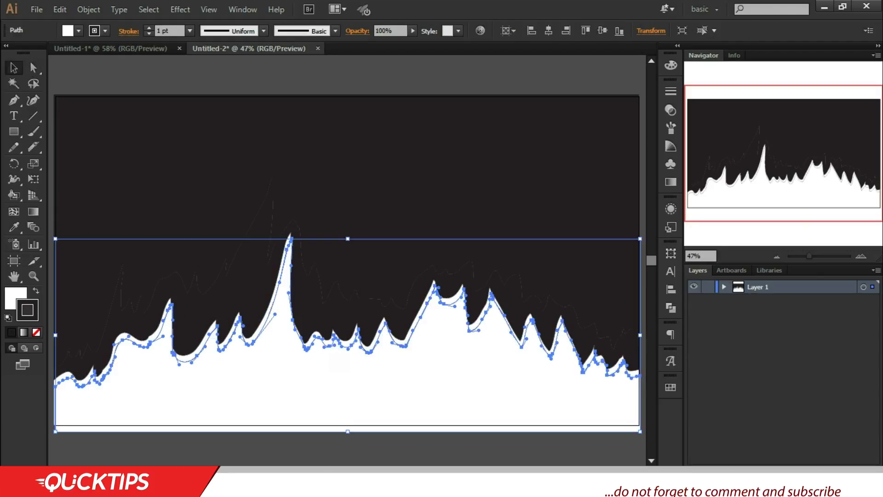
drag(55, 238, 51, 235)
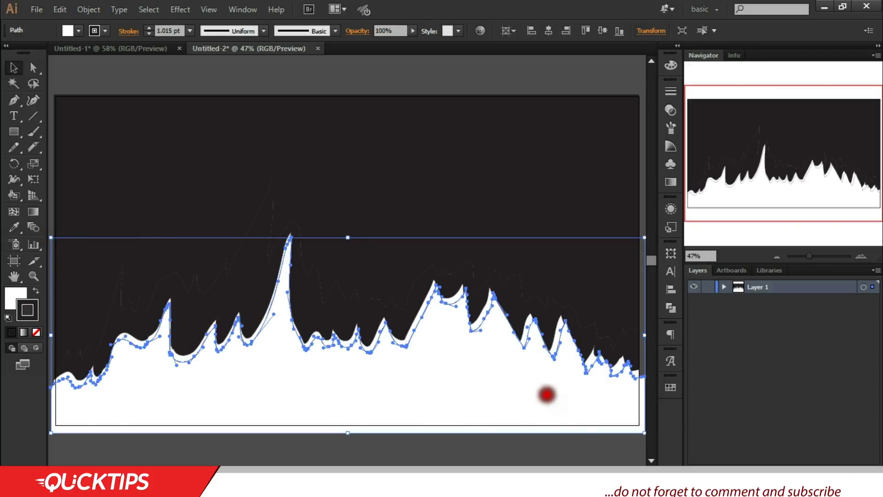
Step: Nudge the enlarged copy slightly below and to the right of the original so a thin rim remains along the peaks
click(546, 395)
drag(546, 395, 547, 395)
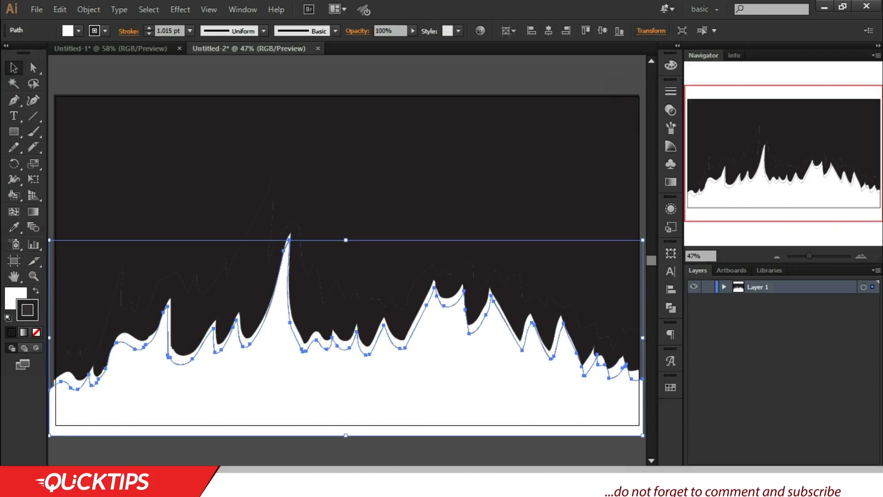
click(606, 78)
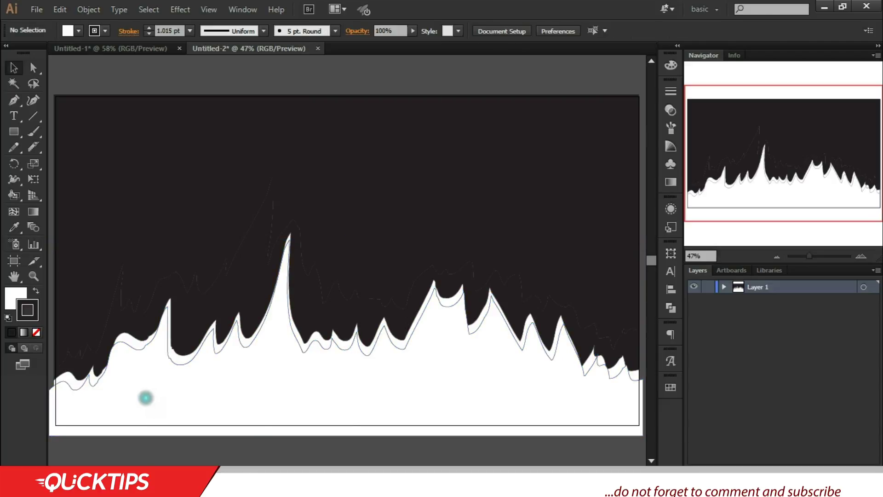
click(148, 397)
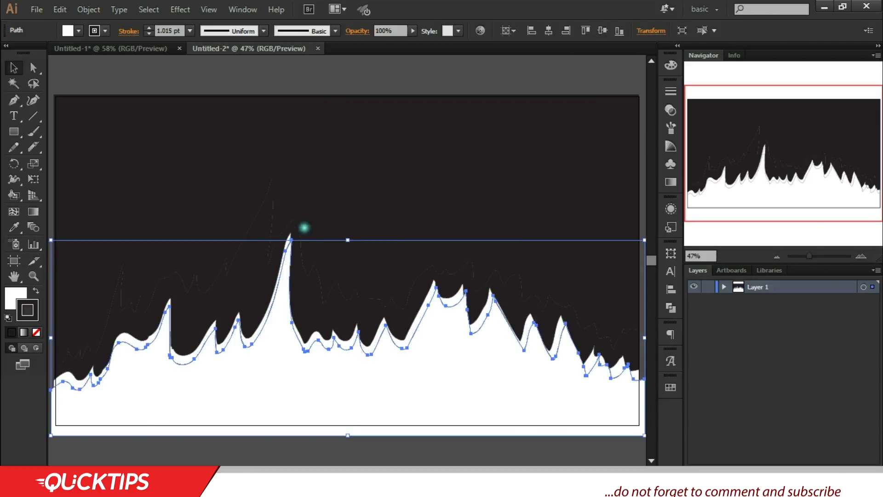
drag(185, 380, 187, 379)
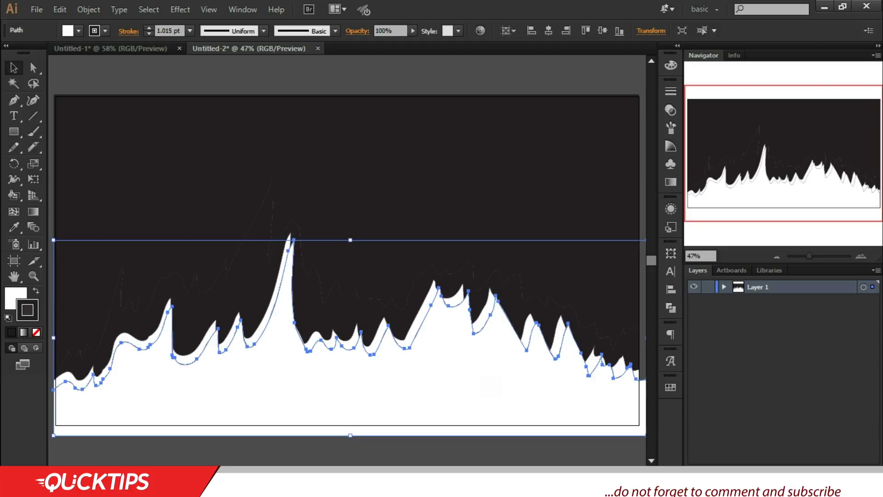
Step: Fill the front jagged copy with the orange swatch and remove its stroke
click(671, 387)
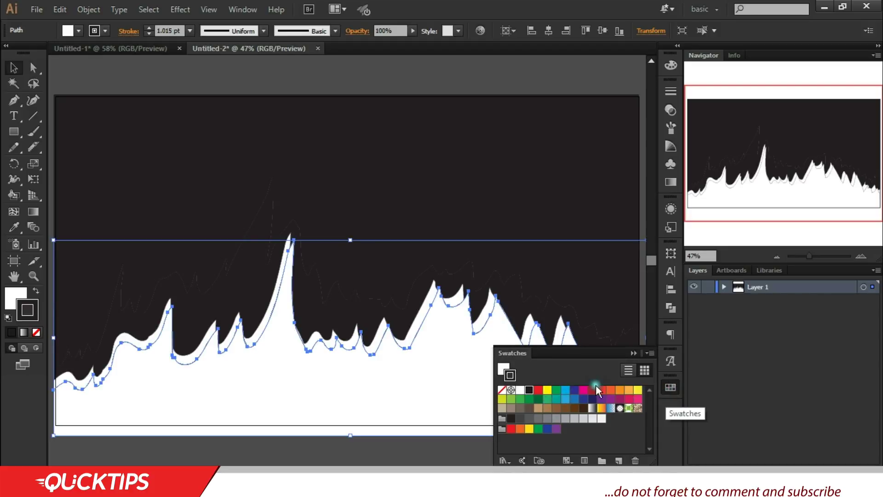
click(620, 389)
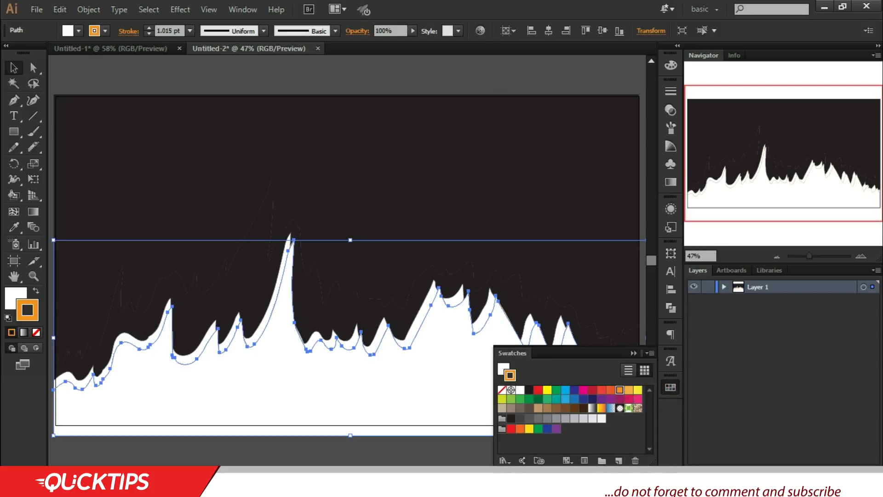
click(36, 291)
click(37, 333)
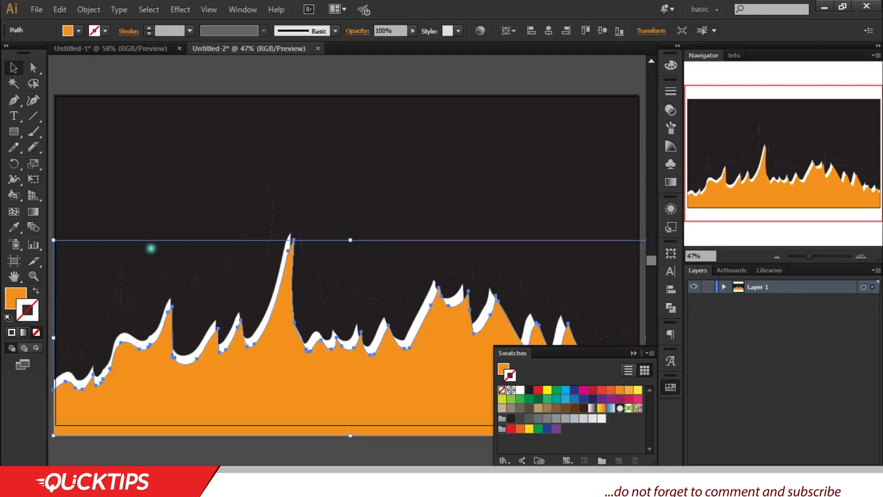
Step: Move the orange piece's two bottom corner points above its peaks and outside the artboard's sides so its fill lies above the jagged edge
click(418, 55)
click(623, 343)
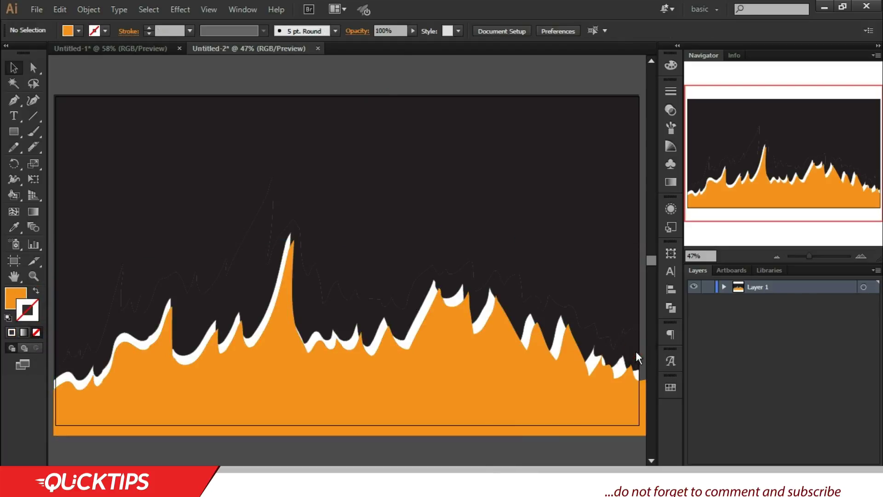
key(ctrl+minus)
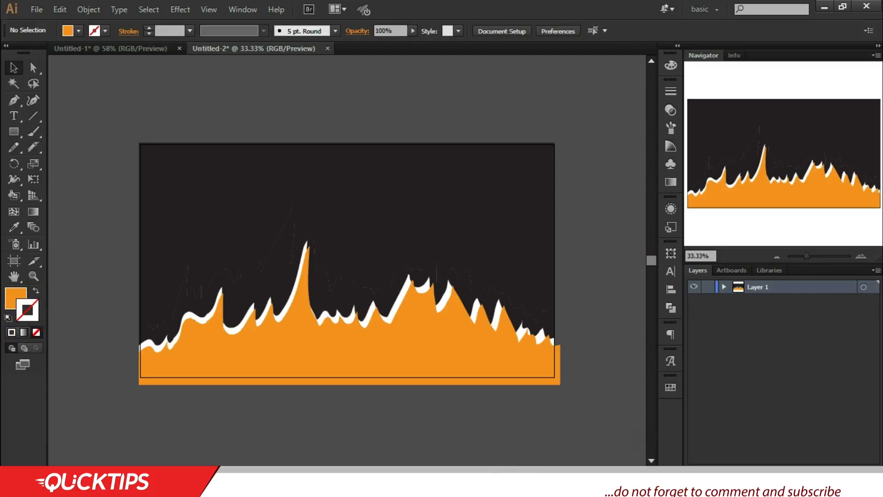
key(a)
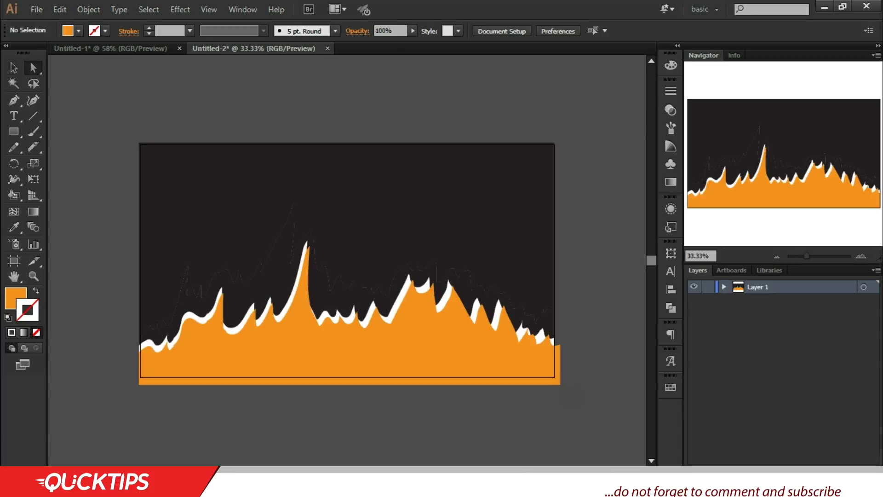
click(561, 384)
drag(560, 385, 565, 291)
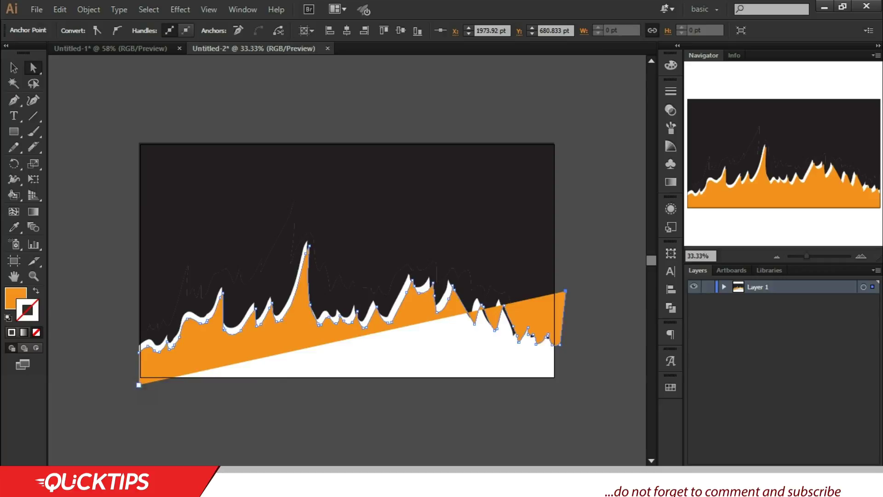
drag(139, 385, 127, 222)
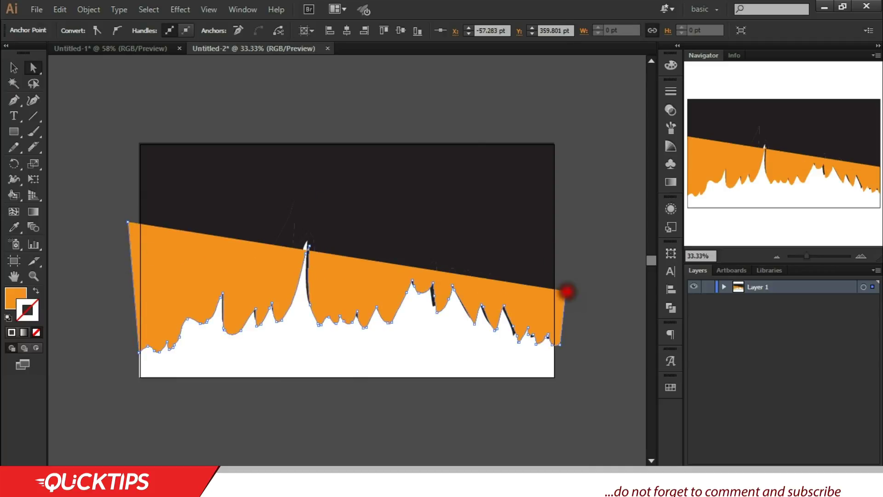
drag(566, 293, 569, 230)
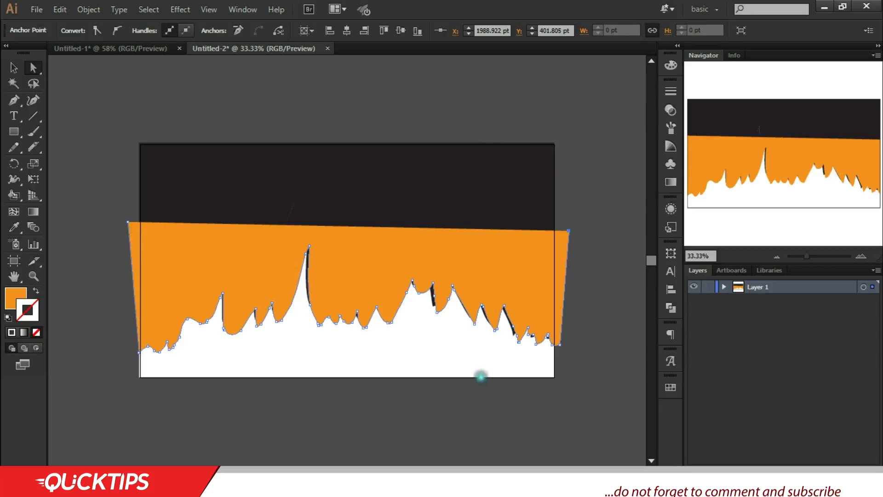
Step: Shift the whole orange piece slightly down and to the left, then deselect it
click(504, 281)
click(502, 281)
drag(502, 284, 502, 285)
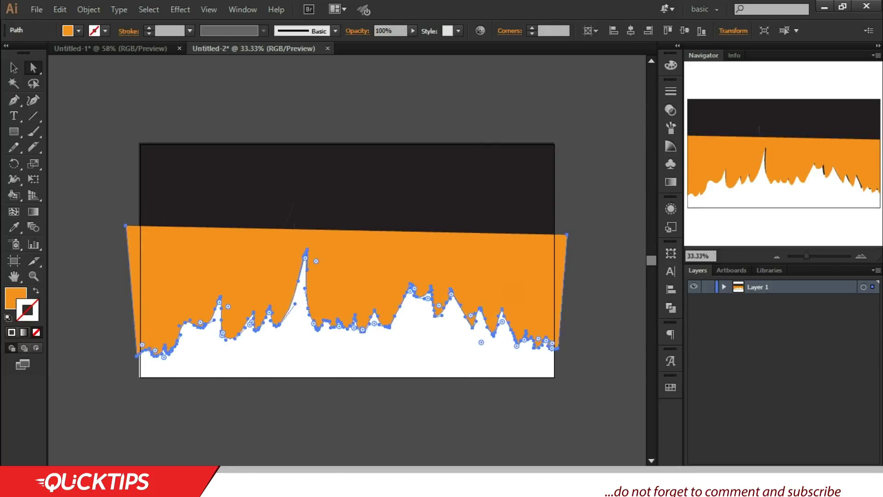
click(627, 272)
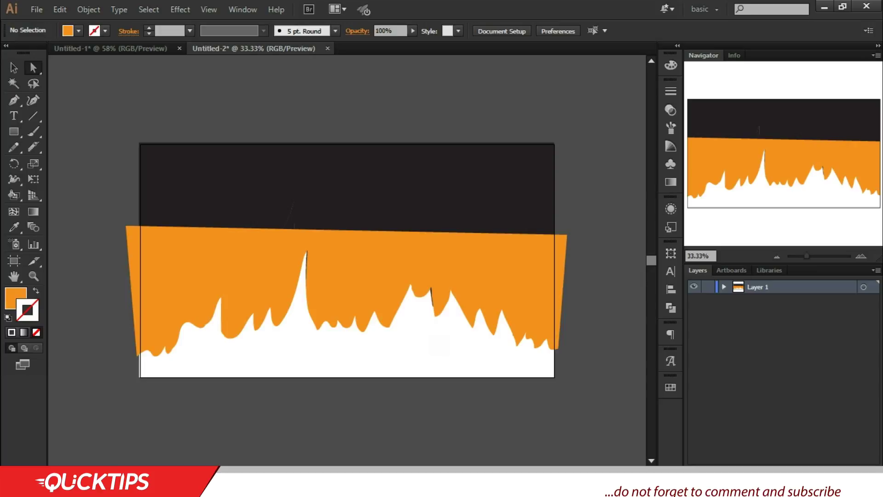
Step: Duplicate the white jagged piece in place, exactly over the original
click(374, 359)
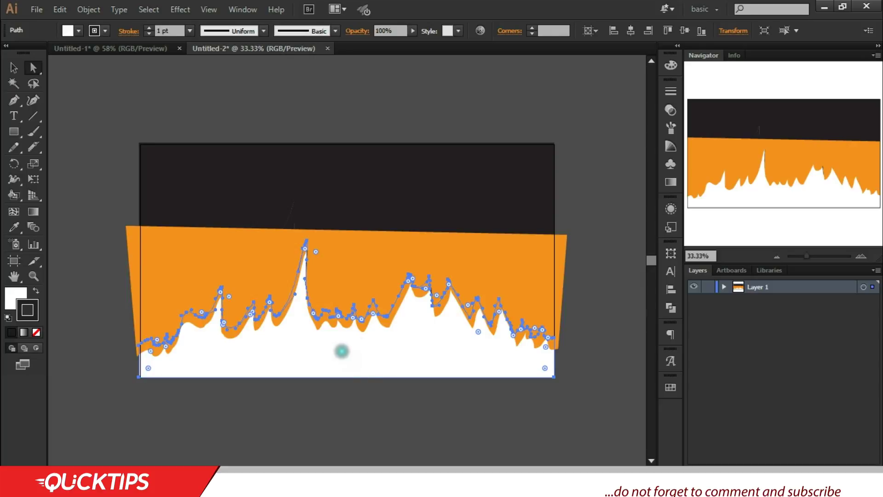
key(ctrl)
click(592, 276)
click(444, 348)
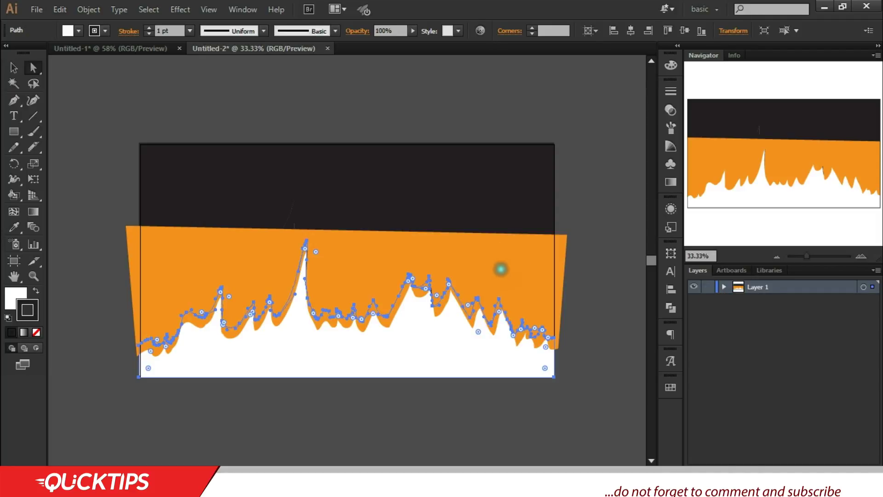
Step: Rename the upper white copy in Layer 1 as "mask" and move it above the orange path in the stacking order
click(724, 288)
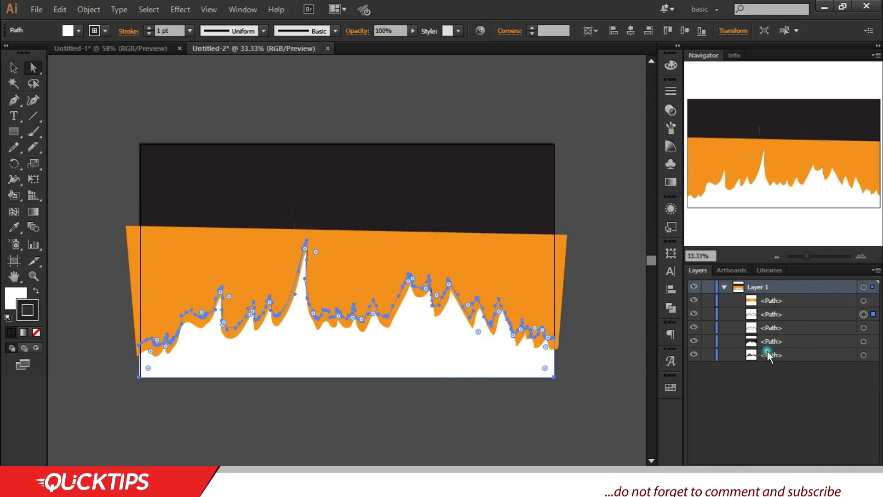
click(863, 328)
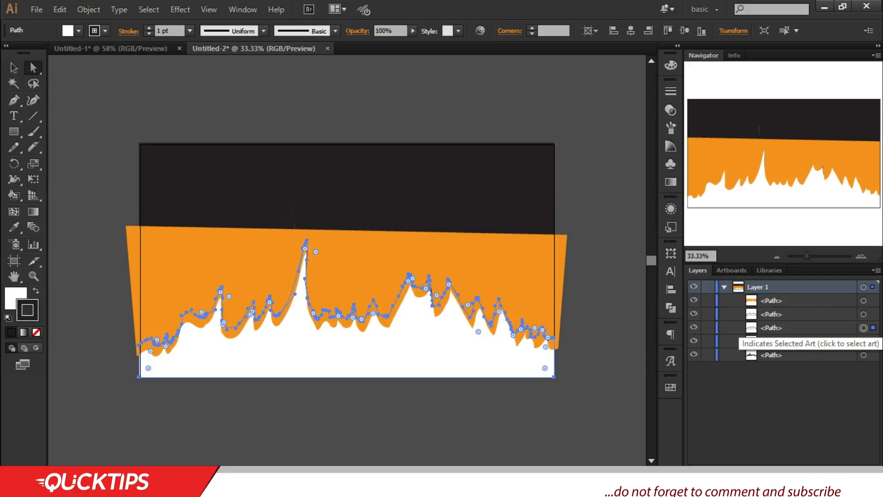
click(871, 311)
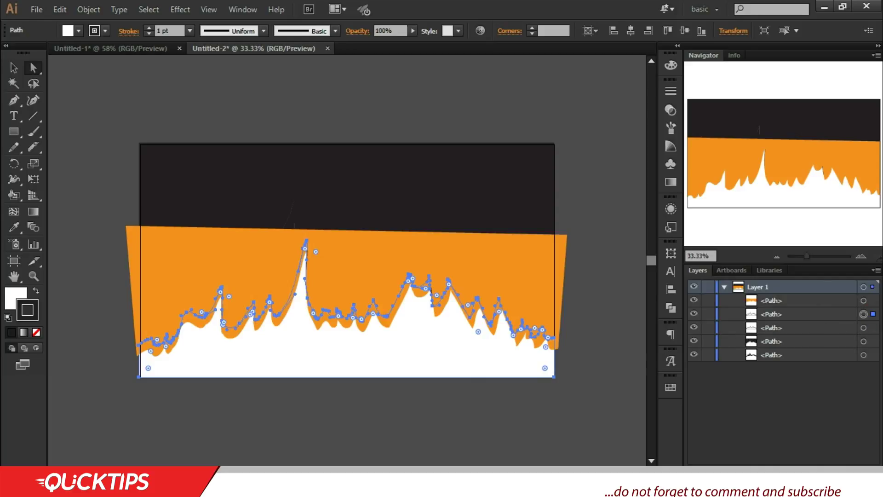
double_click(773, 315)
text(mask)
key(Return)
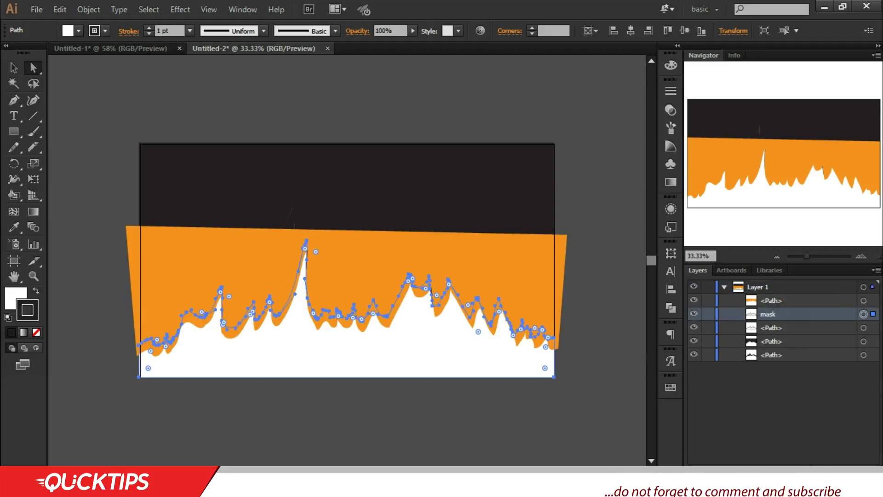
drag(795, 318, 792, 293)
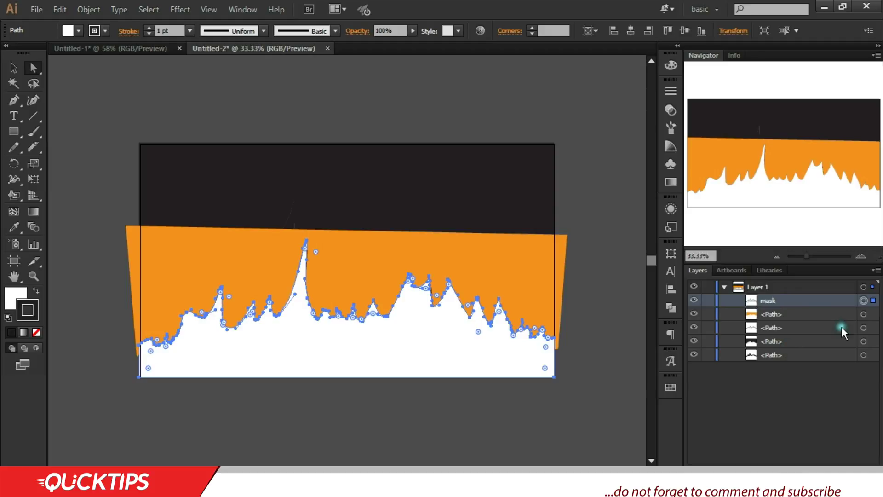
Step: Clip the orange path with the "mask" path using a clipping mask, leaving an orange band along the peaks
shift+click(874, 314)
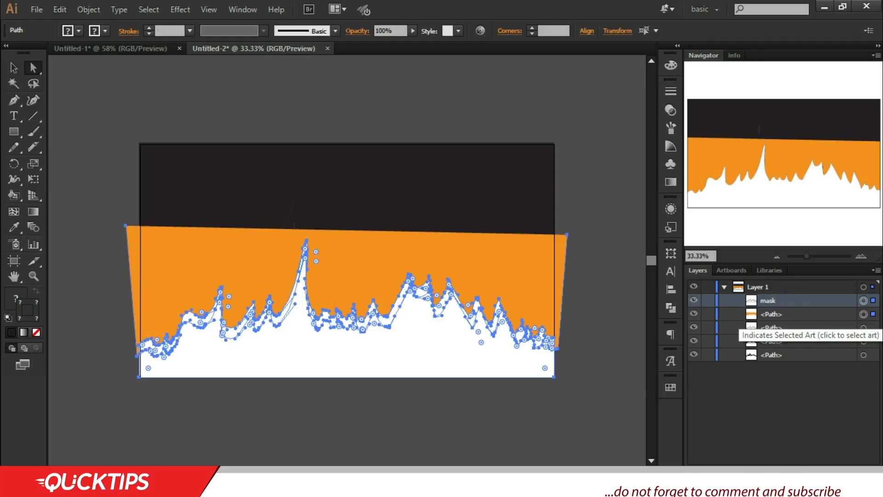
key(ctrl+7)
click(633, 221)
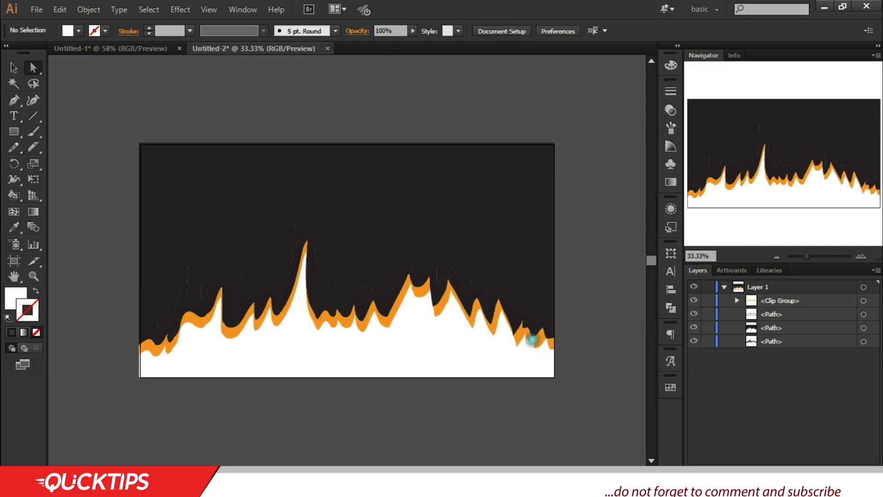
Step: Recolour the white piece at the bottom with the dark background colour and no stroke, sampled with the Eyedropper
click(458, 368)
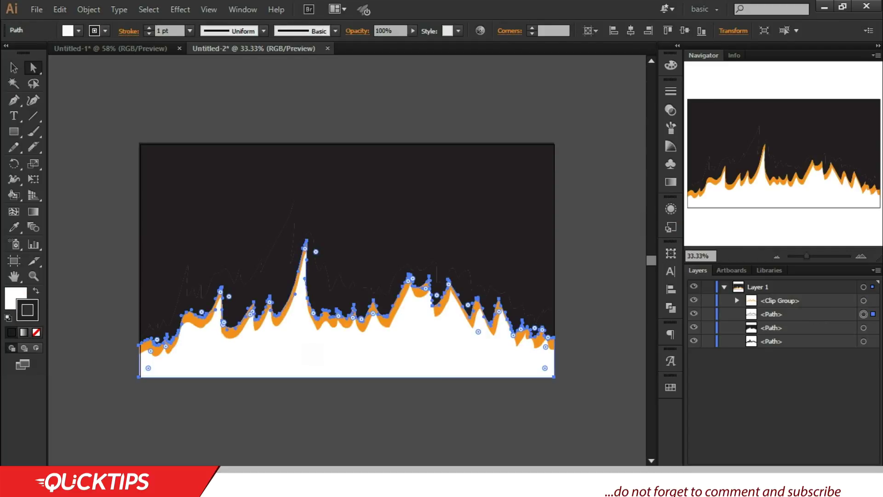
click(14, 227)
click(187, 190)
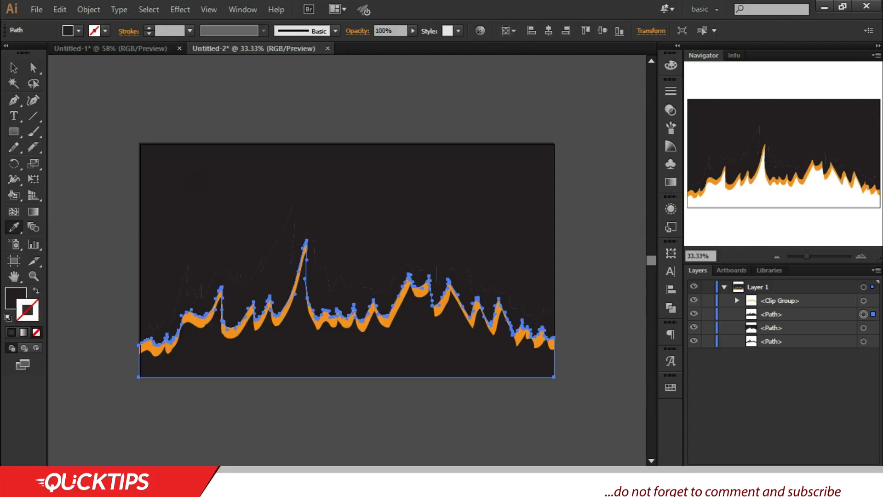
click(14, 67)
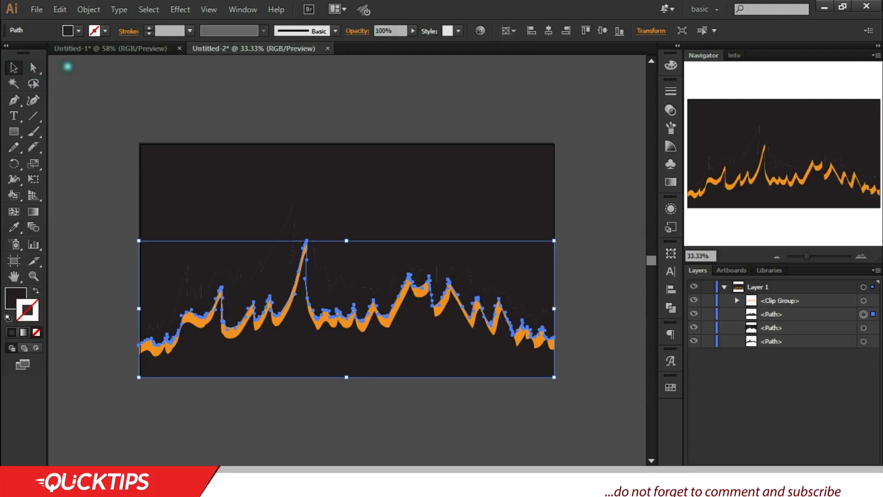
click(184, 92)
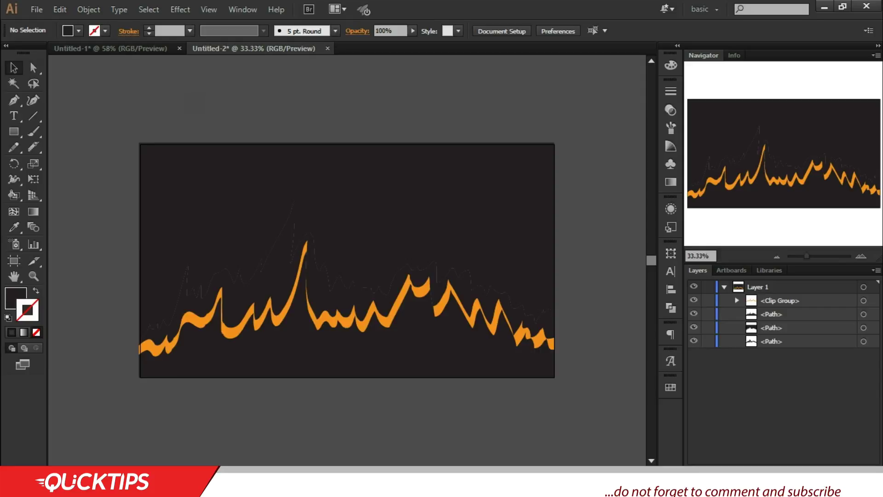
Step: Set the fill of the dark jagged piece behind the orange band to the slightly lighter grey #282828
click(276, 270)
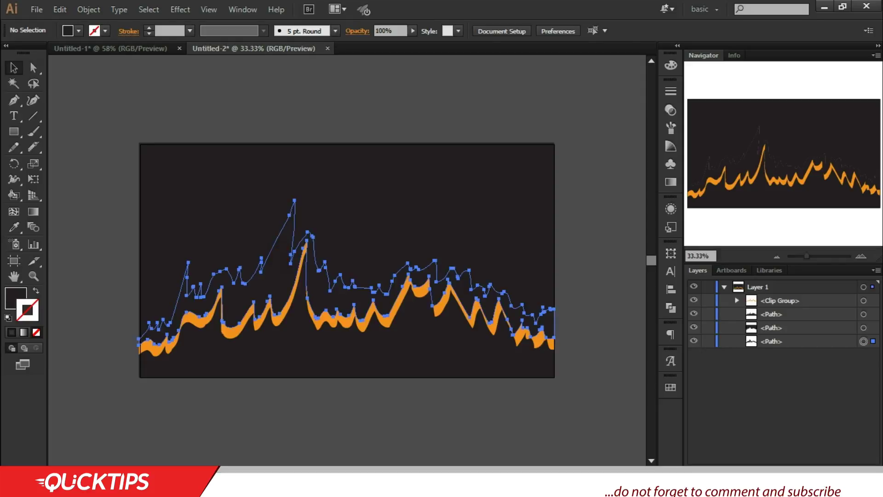
click(18, 296)
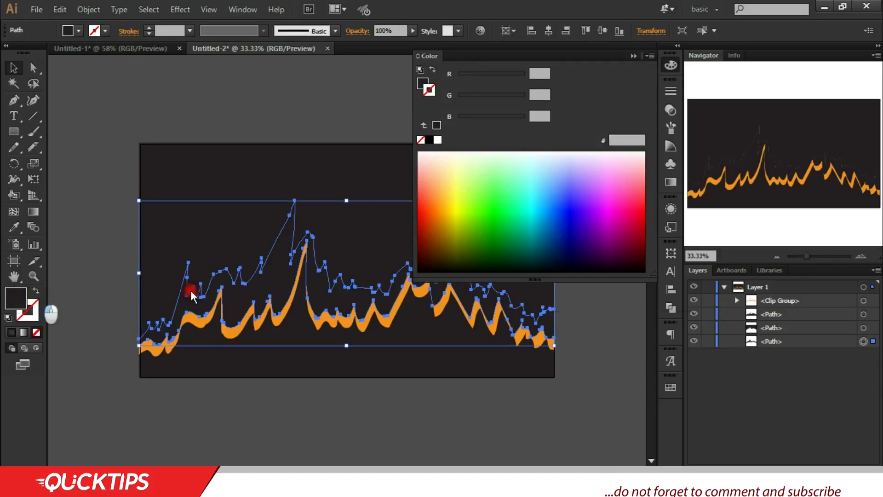
click(566, 246)
drag(566, 246, 564, 243)
click(861, 107)
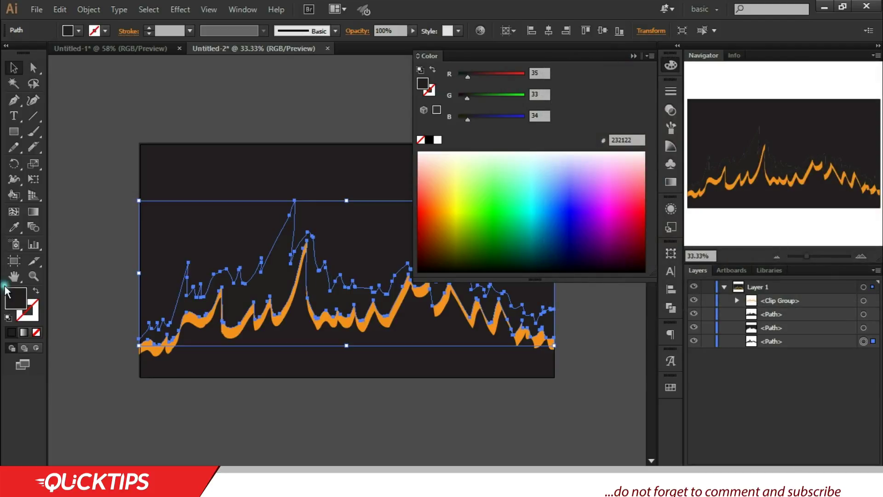
double_click(15, 298)
drag(560, 234, 556, 240)
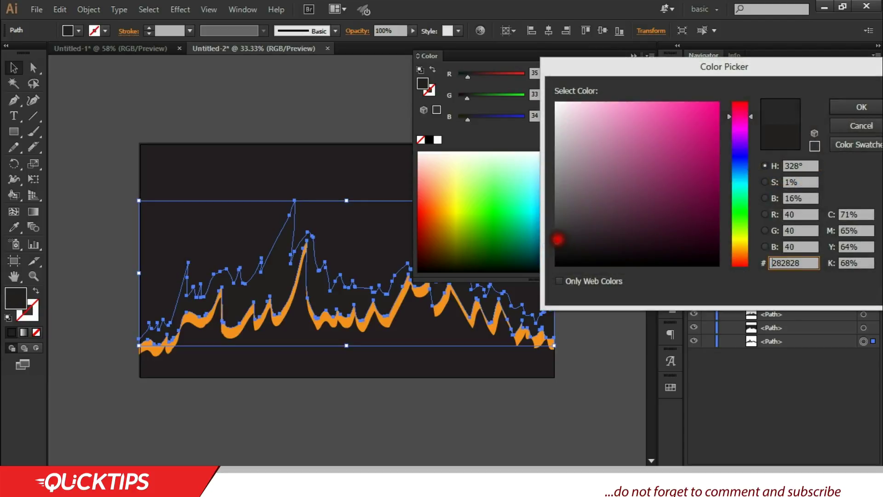
click(852, 106)
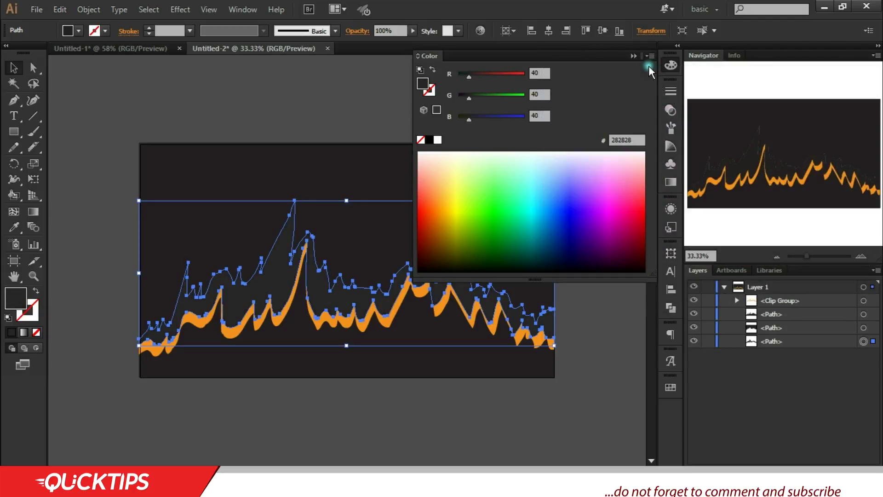
click(636, 55)
click(62, 95)
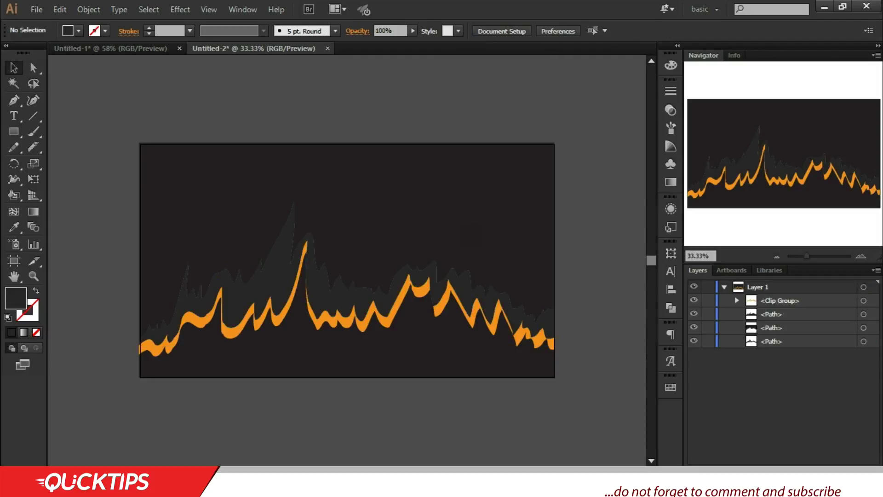
Step: Give the upper background piece a linear gradient and add a dark red #7f1c00 colour stop near its start
click(470, 235)
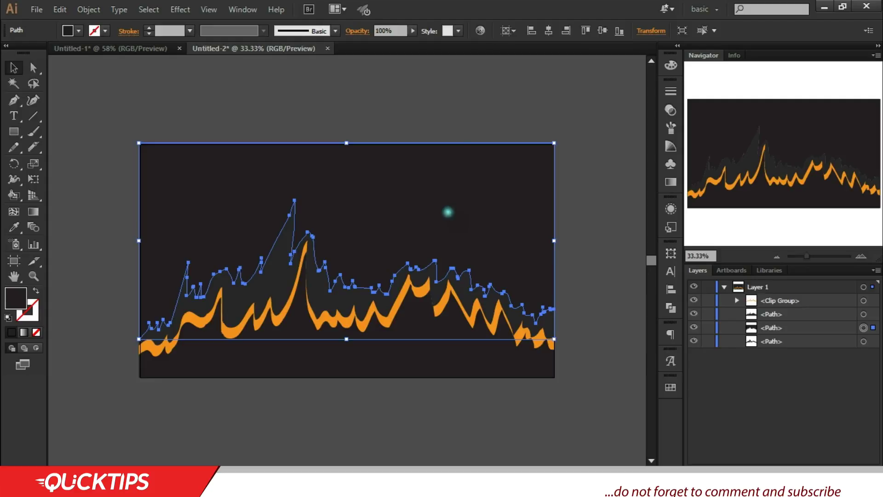
click(670, 182)
click(520, 130)
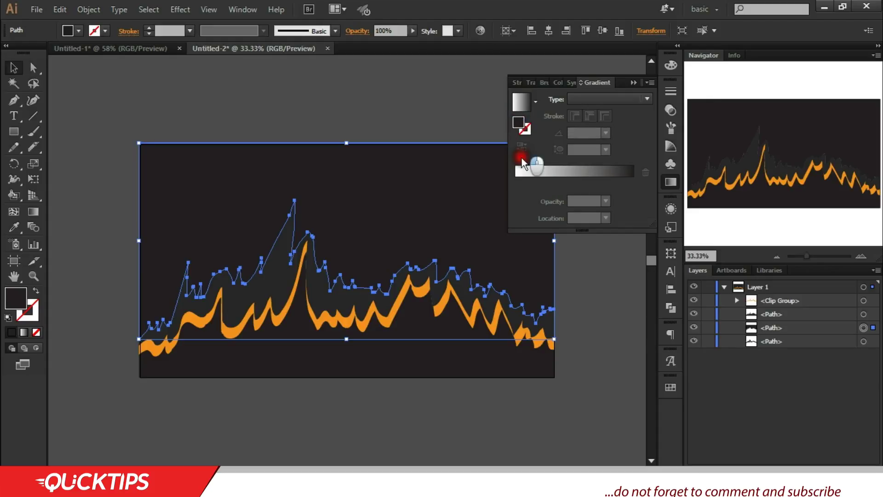
drag(517, 125, 523, 179)
double_click(524, 182)
double_click(523, 182)
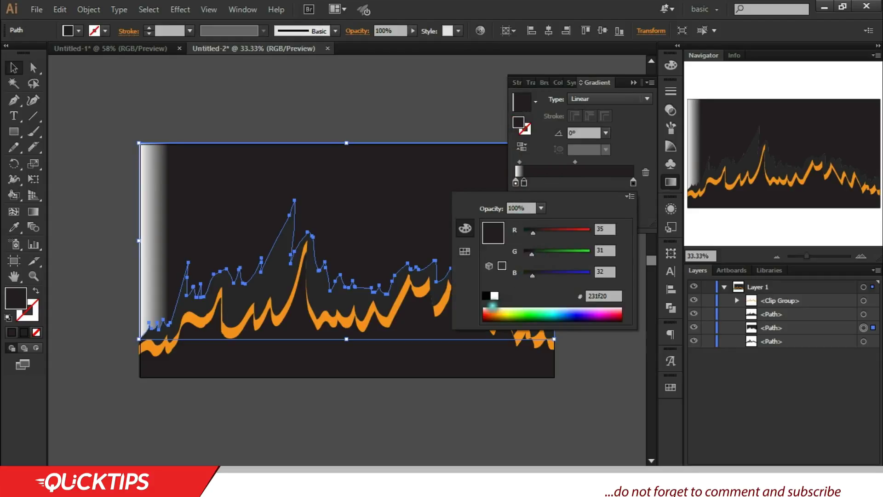
drag(491, 309, 488, 320)
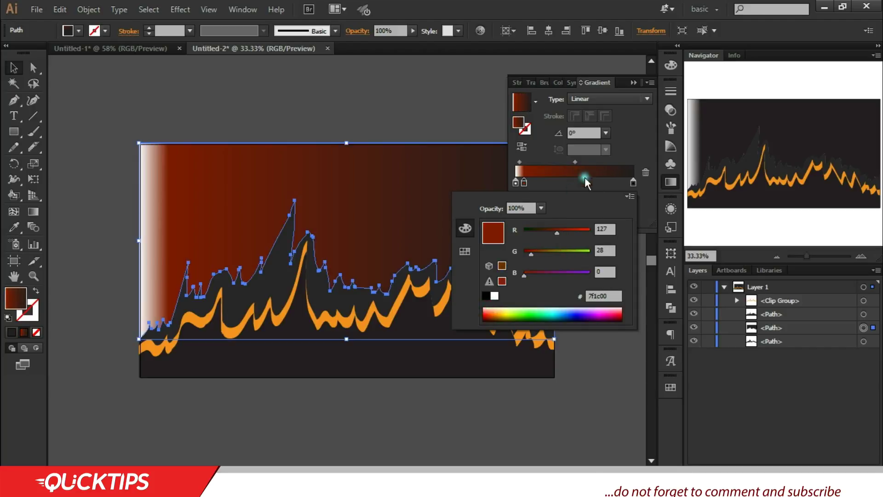
click(629, 146)
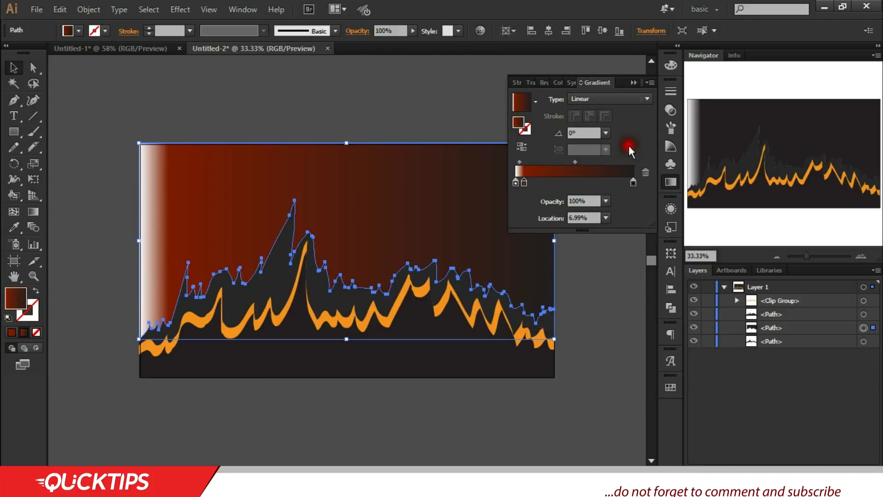
Step: Remove the white stop from the background gradient and place the dark red stop at location 0%
click(517, 183)
click(646, 173)
click(516, 183)
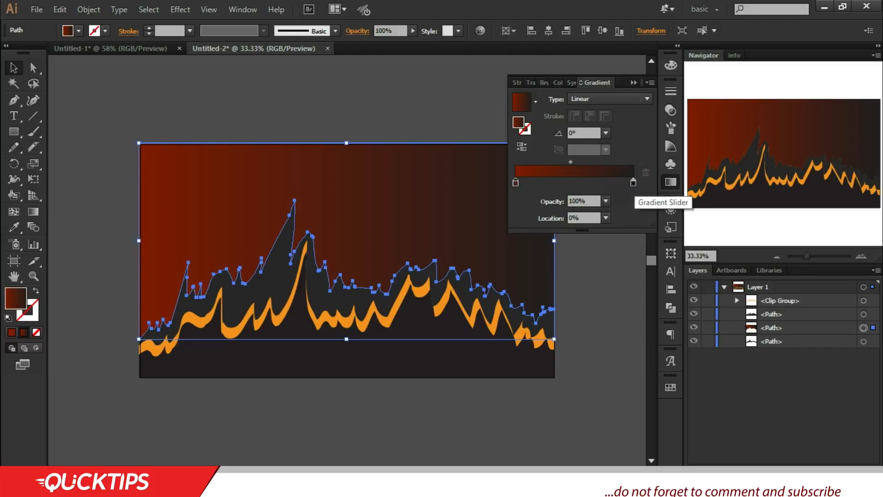
Step: Change the background gradient's dark end stop to a dark brown and reverse the gradient's direction
click(626, 183)
mouse_move(635, 183)
mouse_down()
mouse_move(655, 176)
mouse_move(631, 182)
mouse_move(641, 178)
mouse_up()
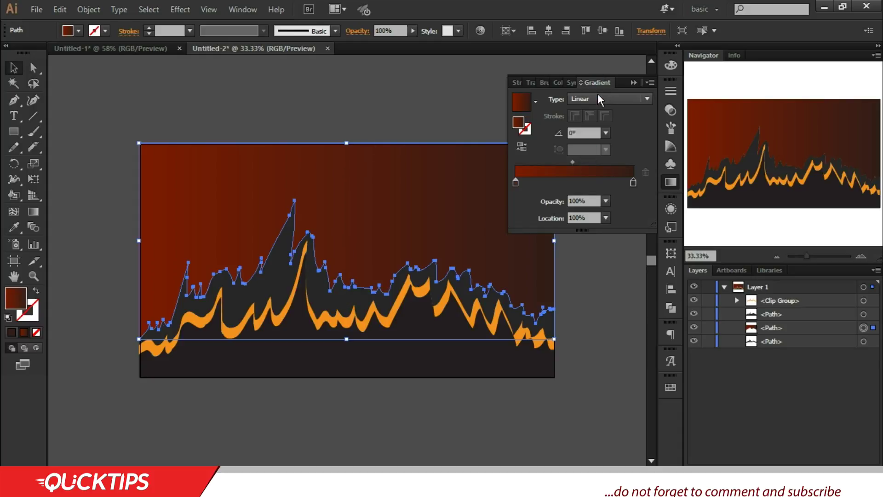
click(522, 146)
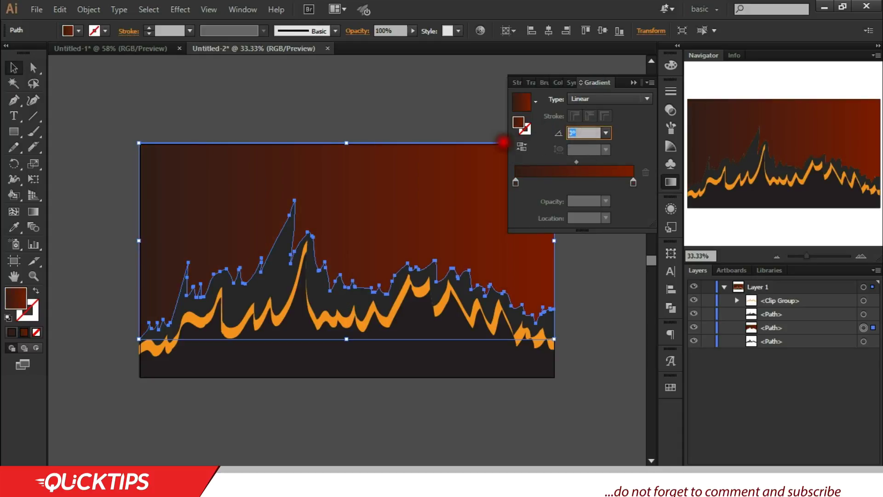
Step: Set the background gradient's angle to 90° and reverse its direction
click(583, 133)
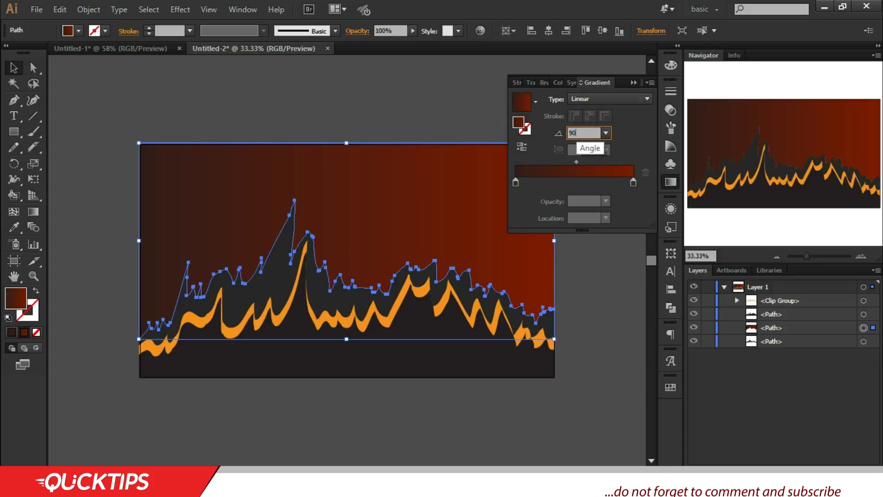
text(90)
key(Return)
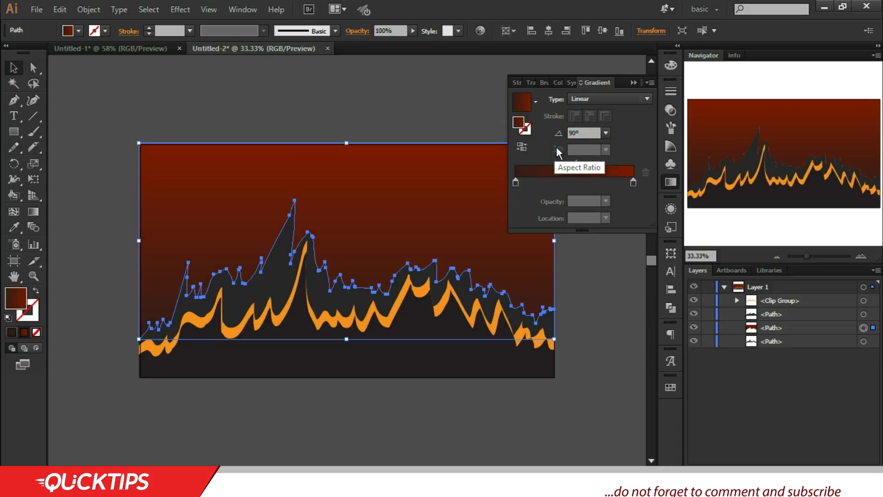
click(523, 147)
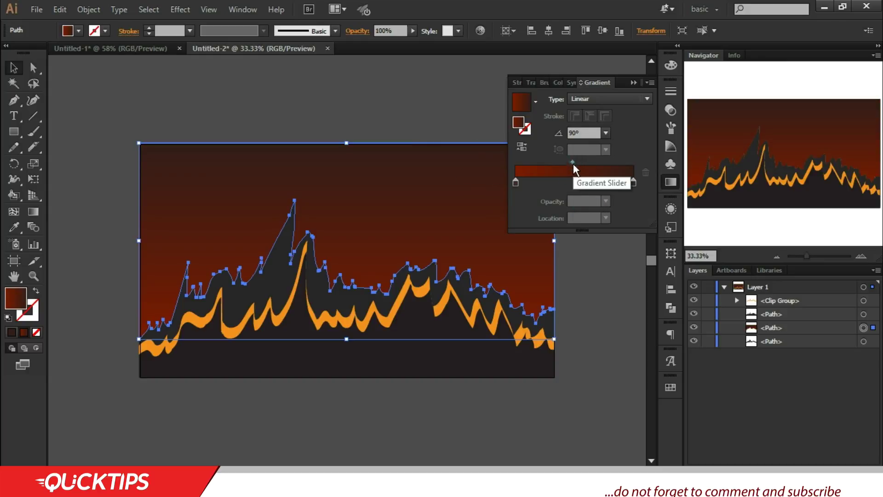
Step: Move the background gradient's midpoint to about 17% and add another dark brown stop just before its end
drag(573, 163, 534, 161)
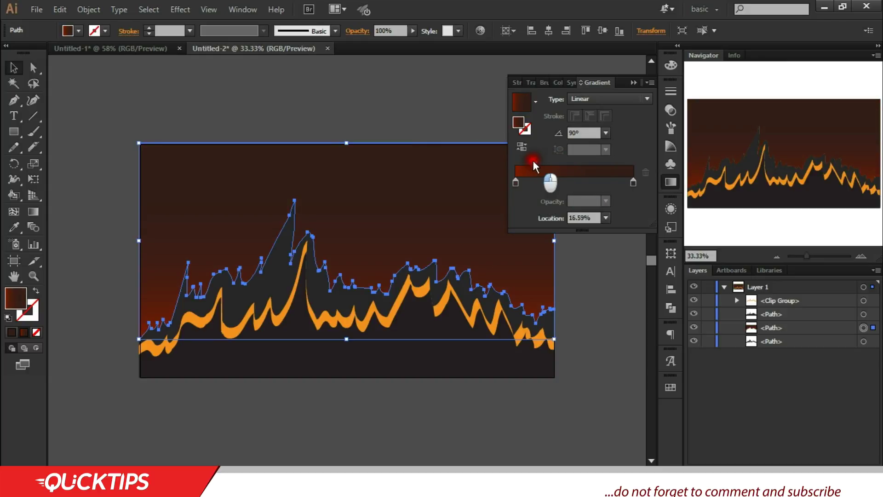
drag(635, 184, 618, 179)
Step: Darken the background gradient's end stop to the near-black brown #1e100e
double_click(632, 181)
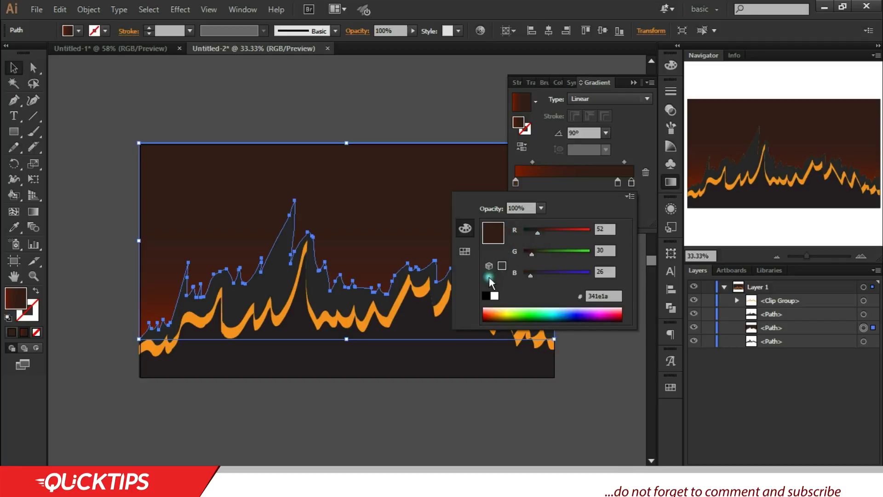
drag(532, 234, 527, 275)
click(531, 255)
click(528, 275)
click(631, 182)
double_click(630, 182)
drag(527, 252, 531, 253)
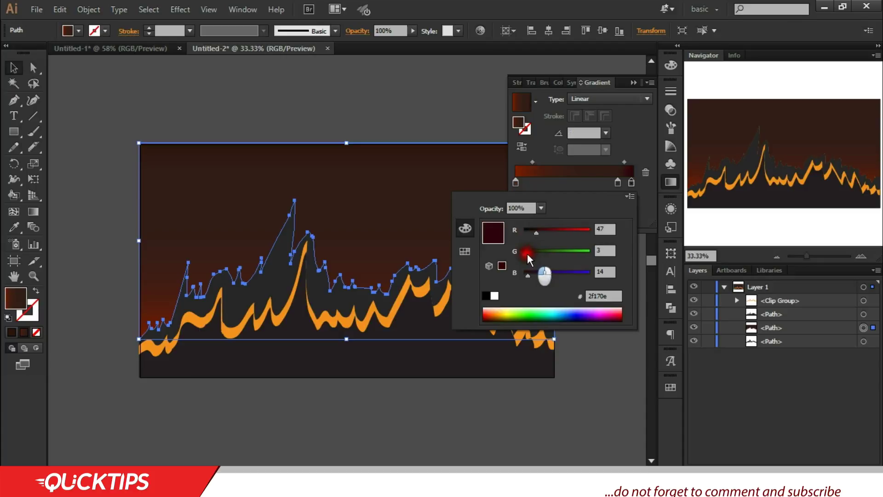
drag(528, 270, 531, 232)
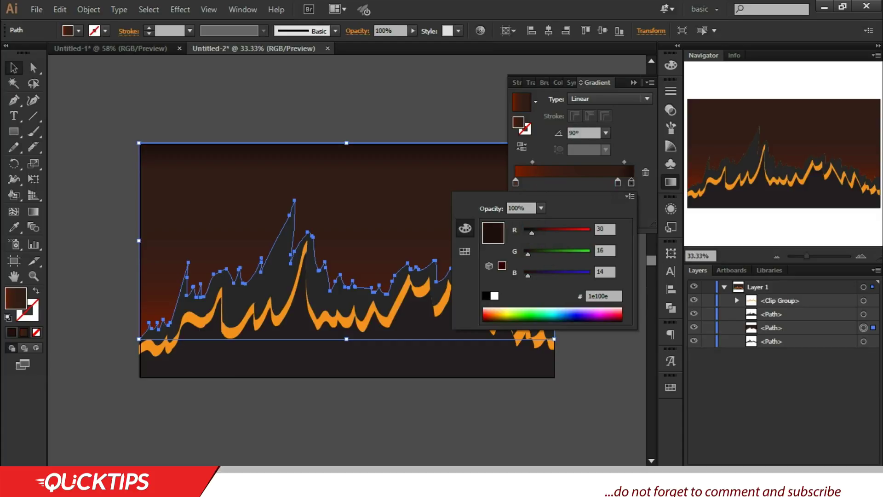
Step: Delete the extra dark brown stop before the end of the background gradient and deselect the piece
click(615, 183)
click(645, 172)
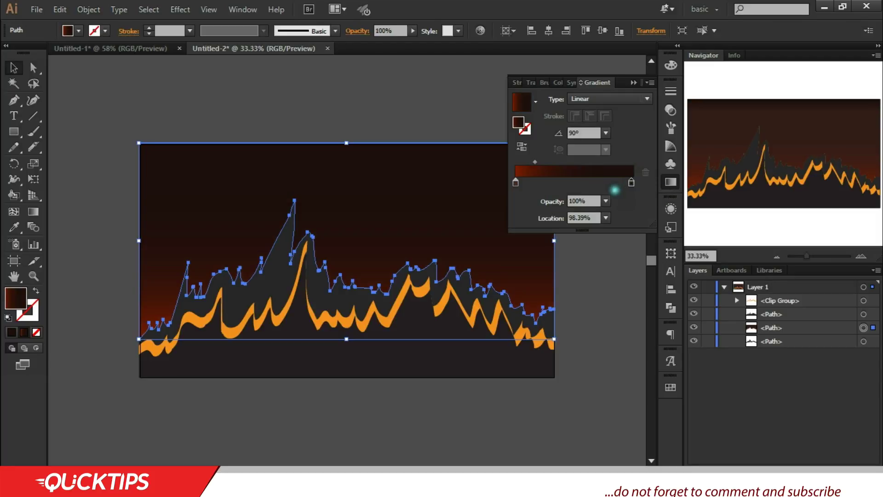
click(633, 83)
key(ctrl+shift+a)
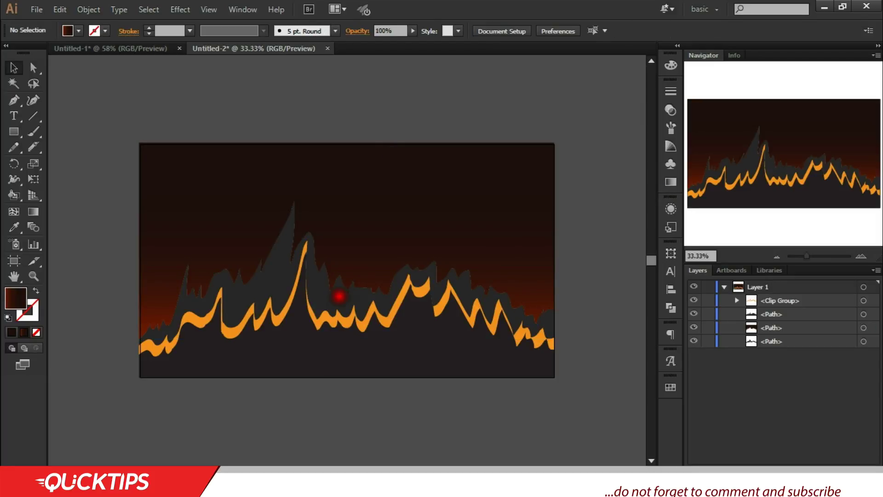
Step: Fill the jagged piece behind the orange band with the foreground piece's colour, darkened to #110f10
click(340, 296)
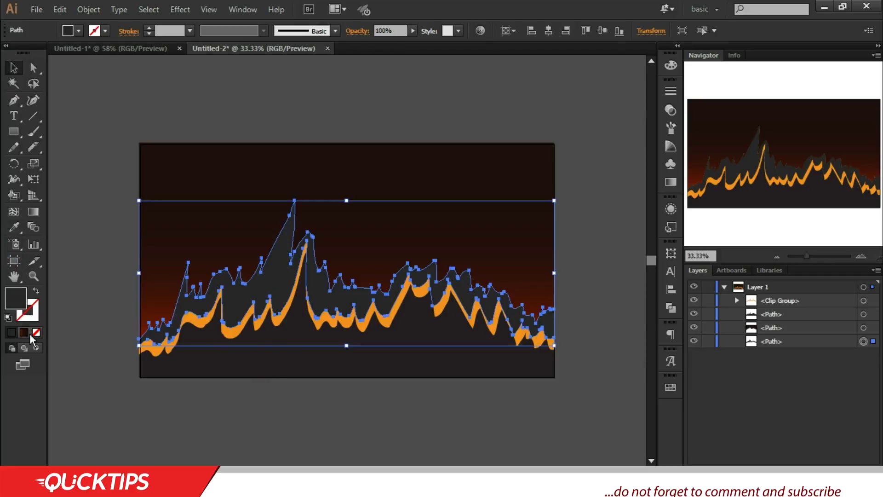
click(14, 227)
click(179, 338)
double_click(15, 299)
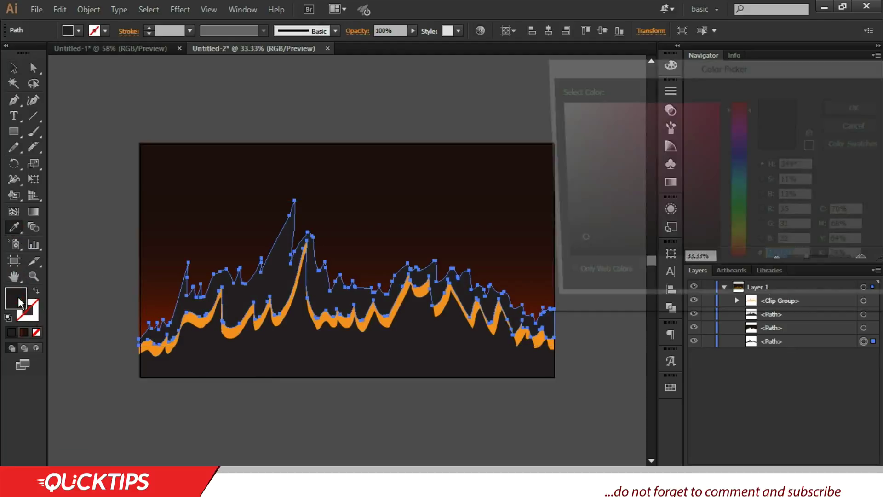
click(572, 253)
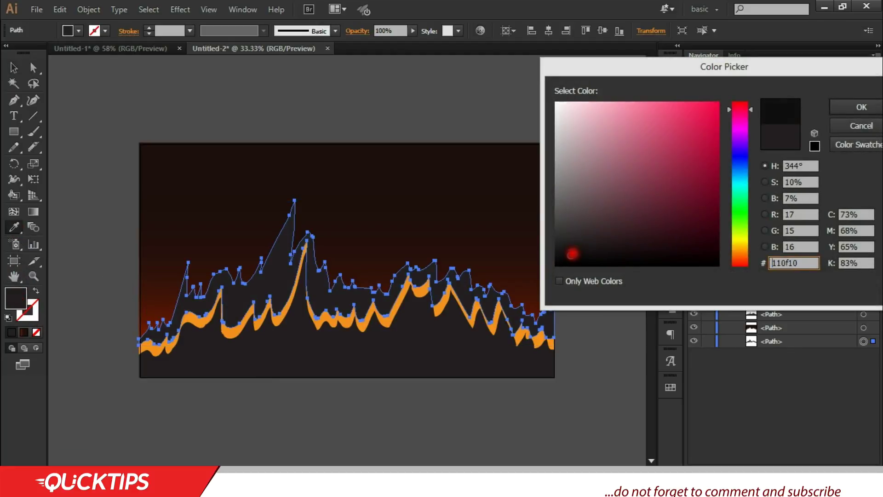
click(844, 108)
click(13, 68)
click(154, 83)
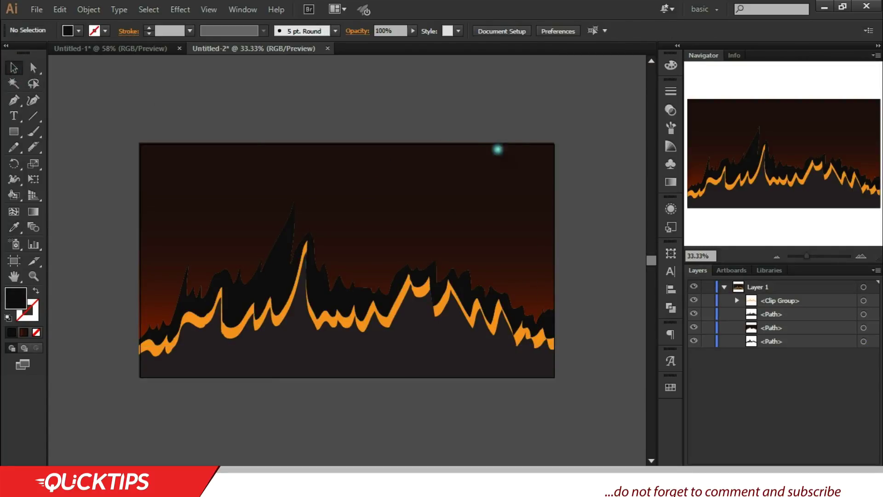
Step: Try to stretch the background piece slightly downward over the dark jagged layer, and undo the change
click(516, 200)
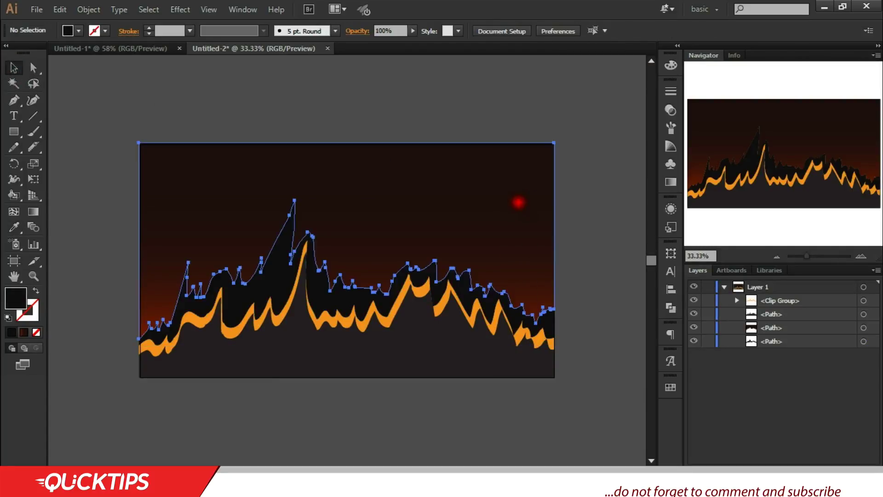
drag(346, 339, 347, 350)
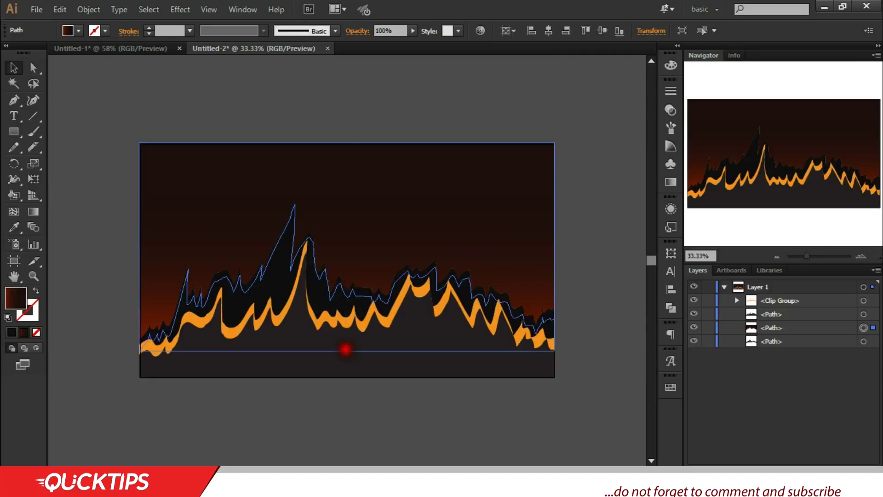
click(614, 278)
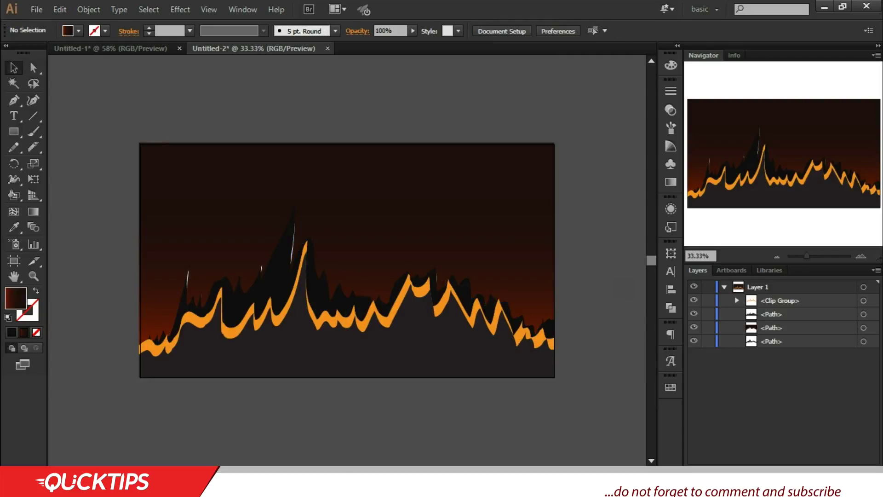
key(ctrl+z)
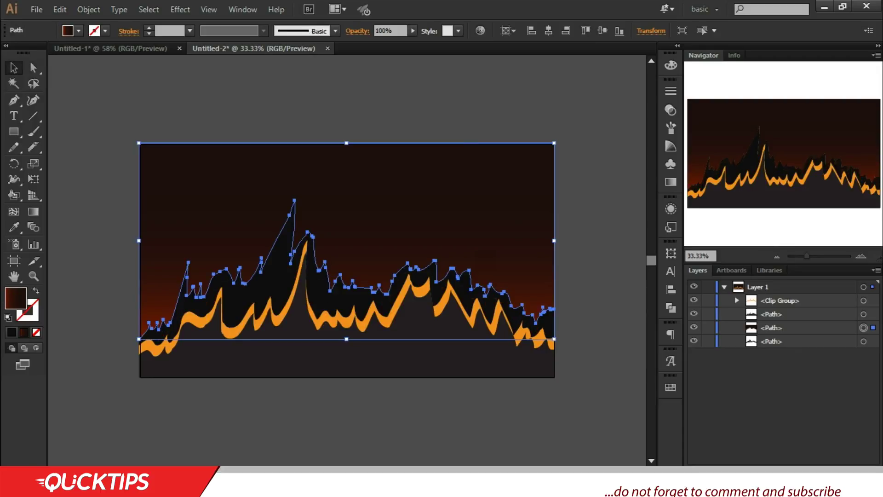
Step: Apply the dark red gradient to both the fill and a 1 pt stroke of the background piece, with the fill angle at 90°
click(36, 291)
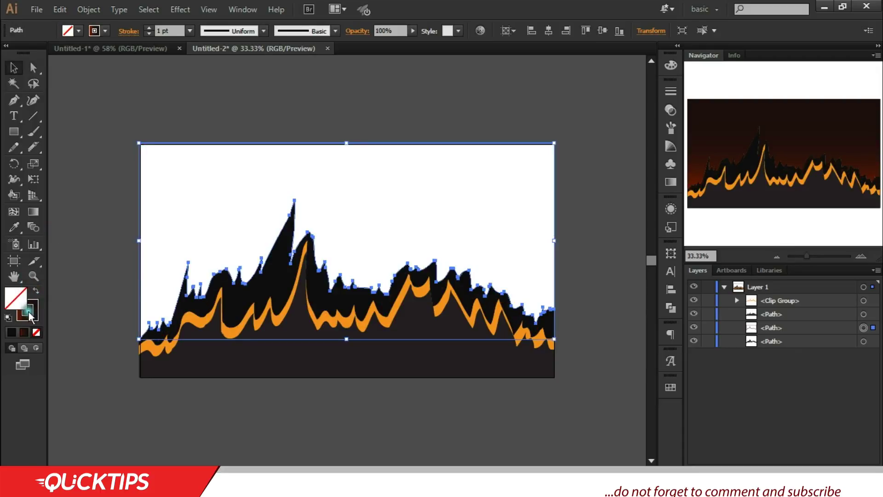
click(24, 348)
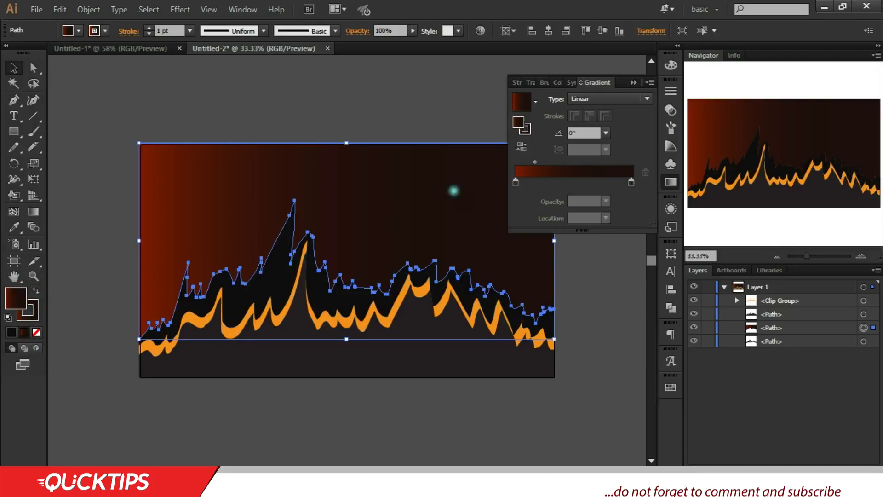
click(36, 290)
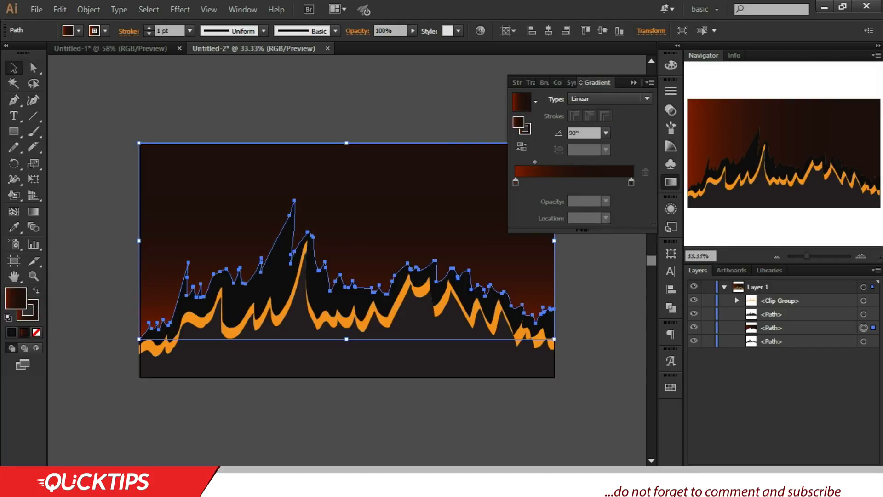
click(634, 83)
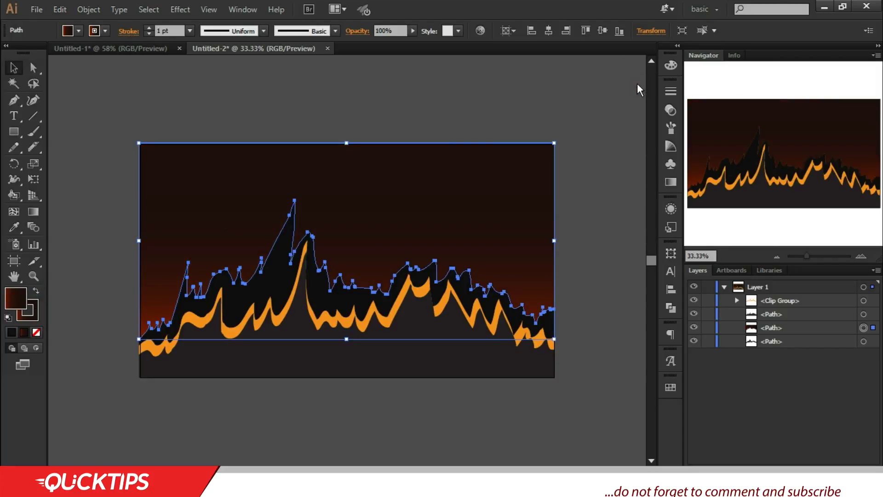
click(401, 122)
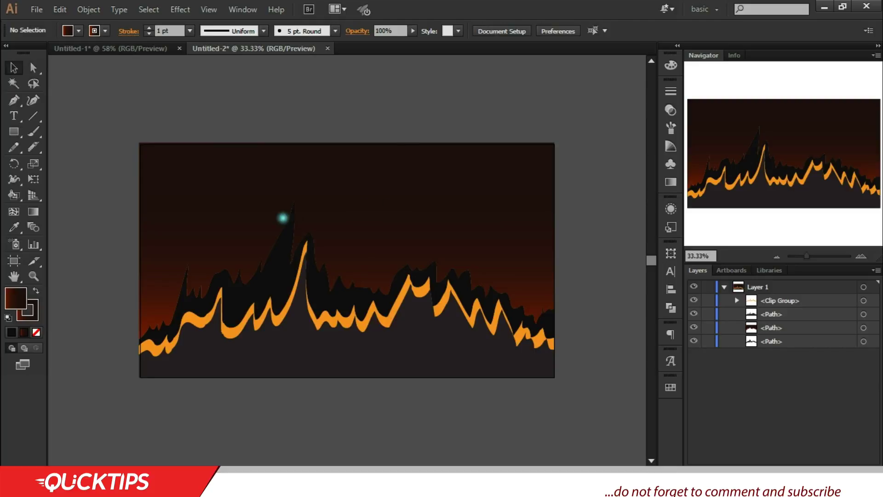
click(152, 26)
click(152, 25)
click(152, 26)
click(152, 26)
click(152, 25)
click(152, 25)
click(152, 26)
click(348, 263)
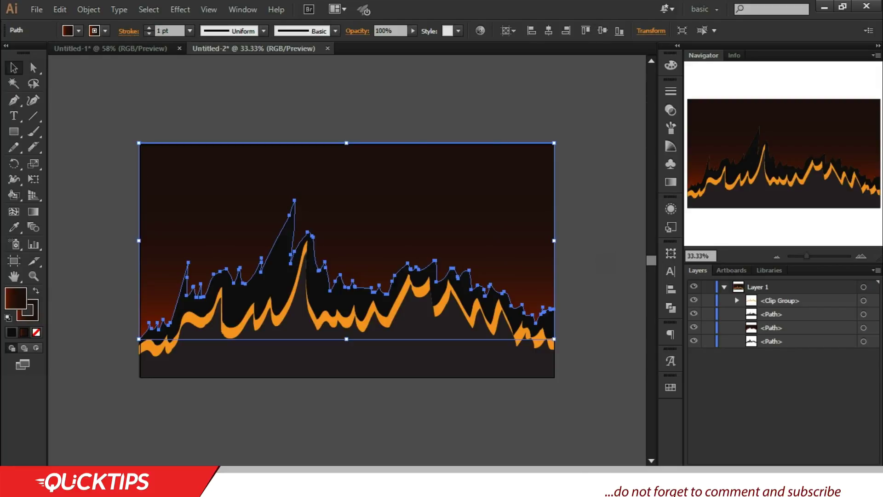
click(592, 252)
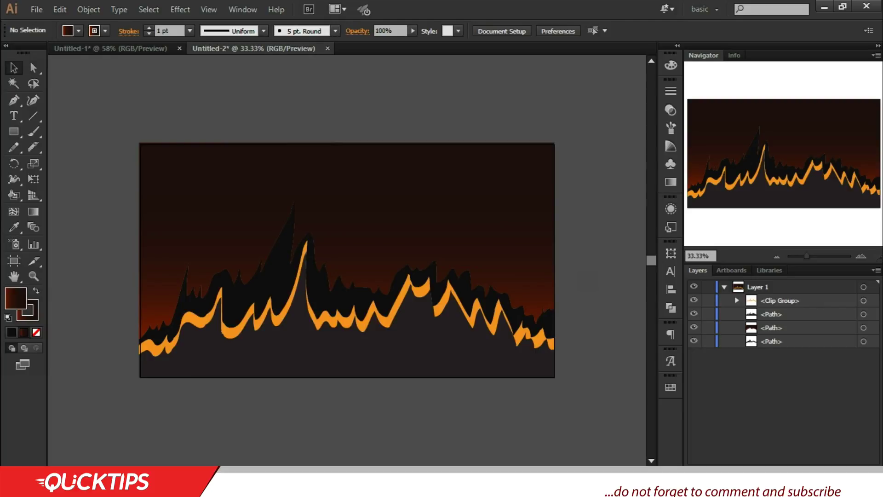
Step: Draw a circle in the sky near the background's left edge and nudge it slightly inward
key(l)
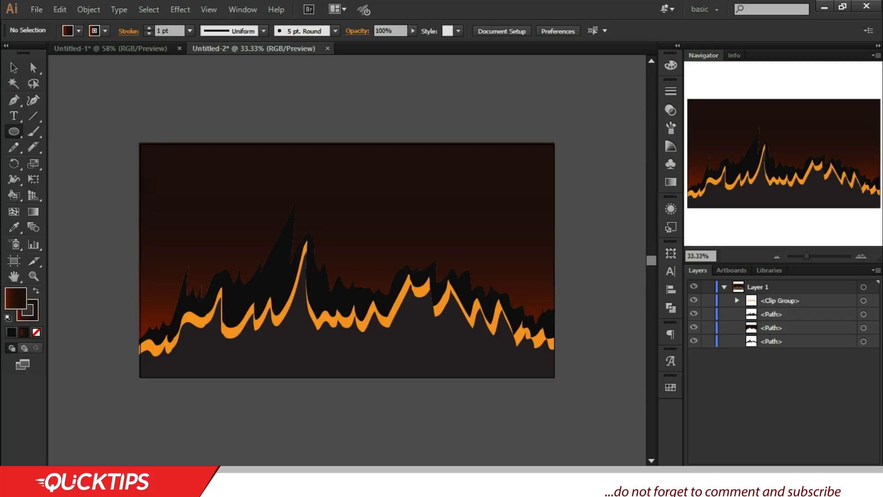
drag(139, 188, 218, 250)
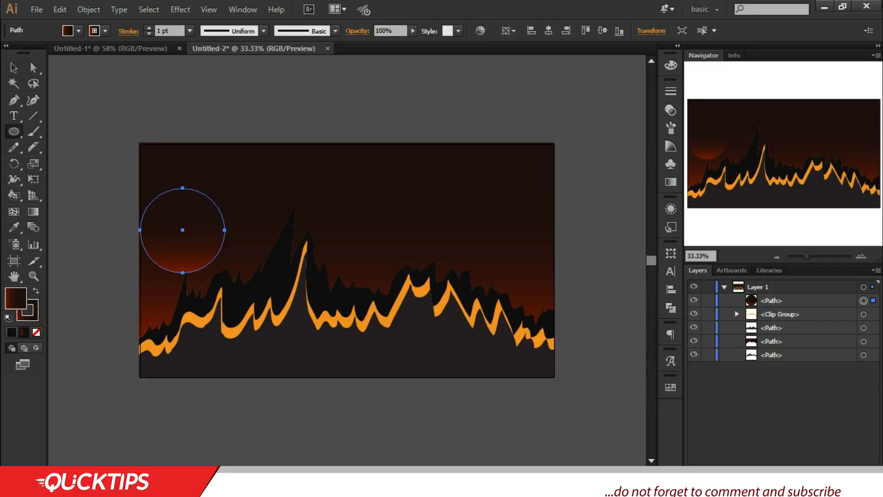
key(v)
drag(173, 215, 184, 216)
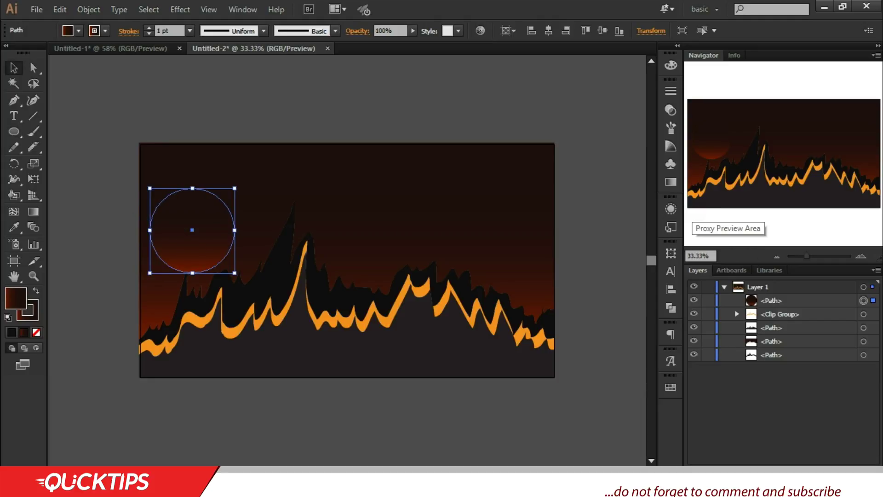
Step: Change the dark red start stop of the circle's gradient to a more orange brown by raising its green value
click(671, 182)
double_click(518, 186)
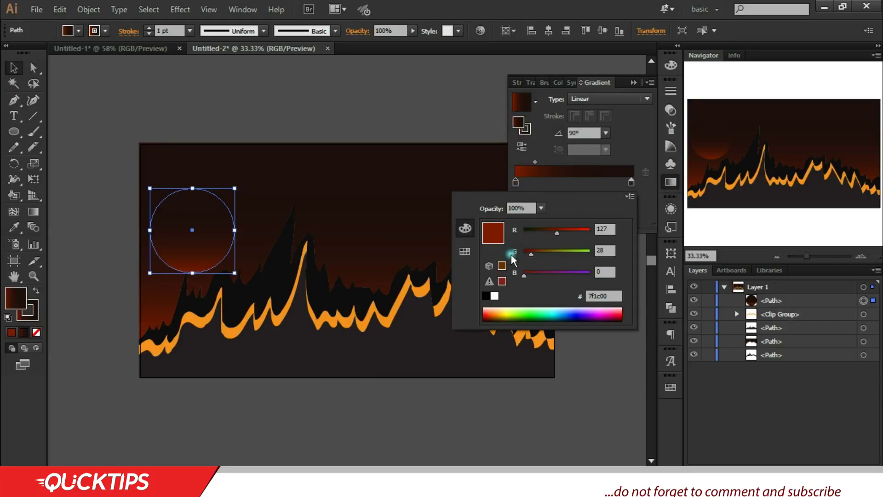
drag(531, 251, 534, 253)
click(631, 160)
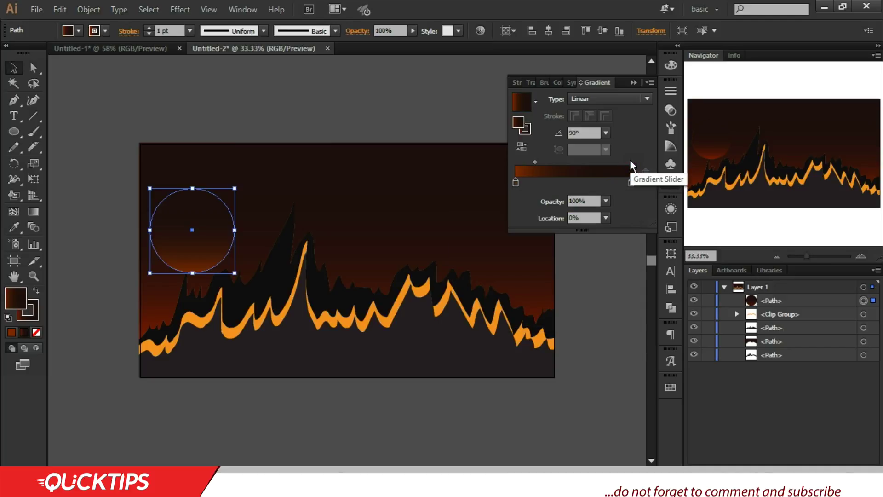
Step: Make the circle's gradient radial and move its midpoint outward to about 75%
click(602, 101)
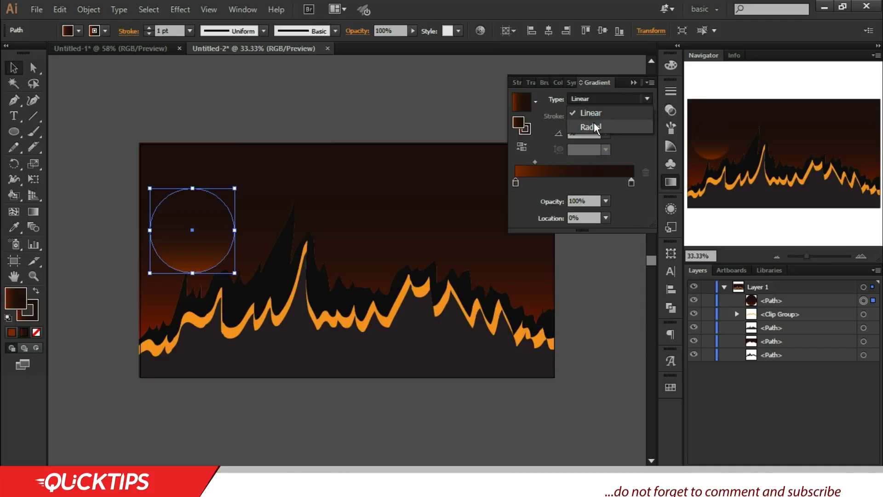
click(595, 123)
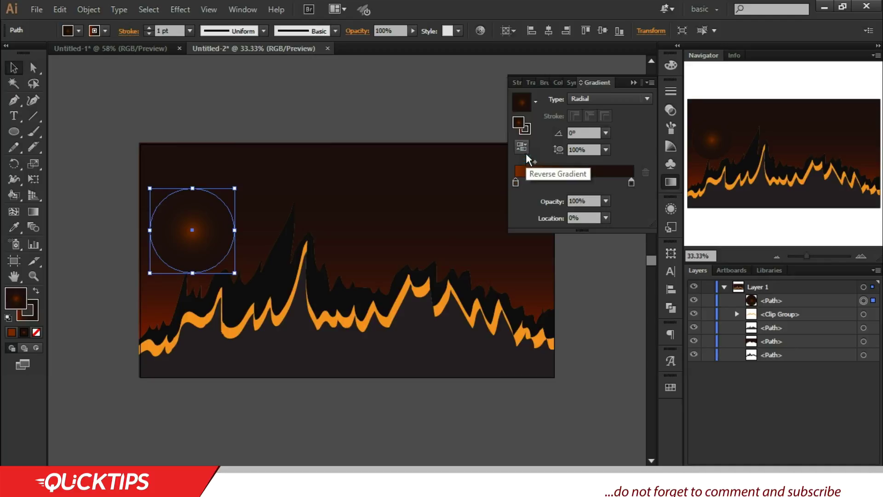
drag(534, 160, 602, 162)
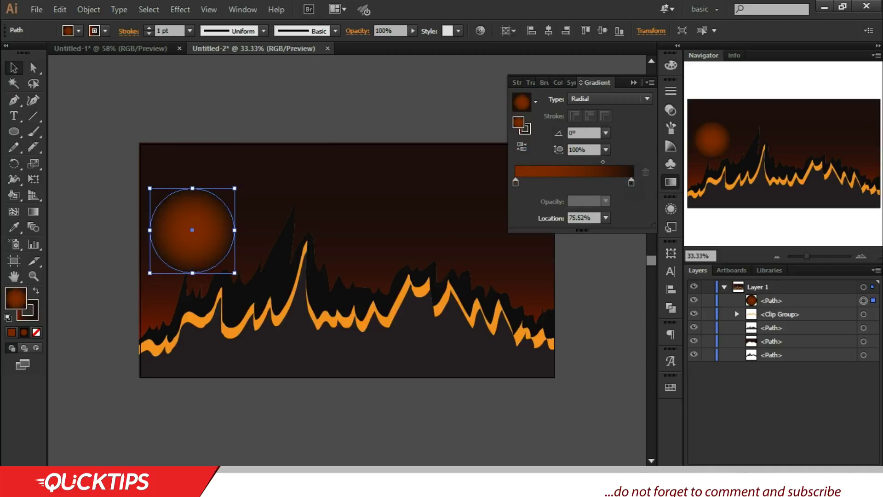
Step: Change the outer stop of the circle's radial gradient to a dark red and deselect the circle
click(631, 182)
double_click(633, 182)
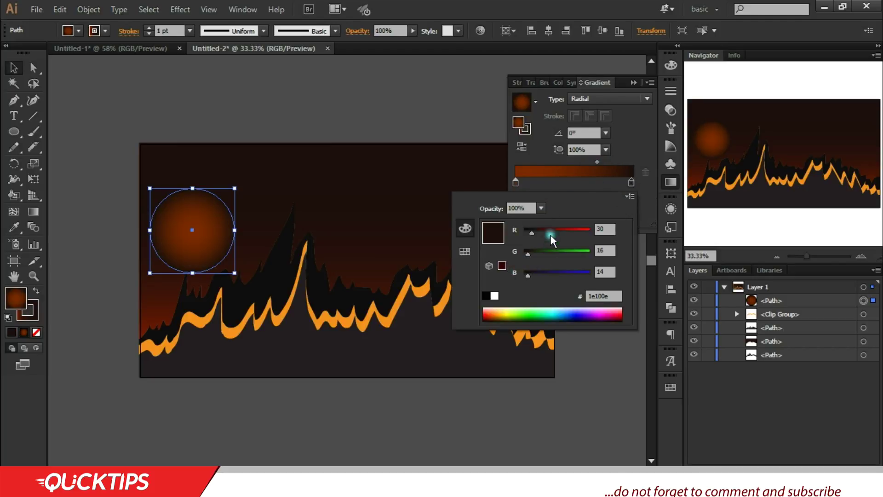
drag(551, 234, 518, 274)
mouse_move(553, 233)
mouse_down()
mouse_move(534, 233)
mouse_move(543, 233)
mouse_up()
click(633, 124)
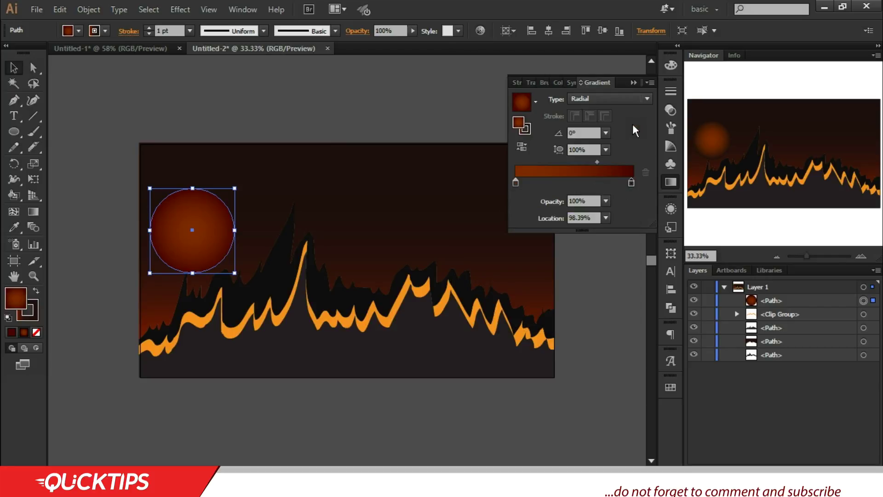
click(423, 124)
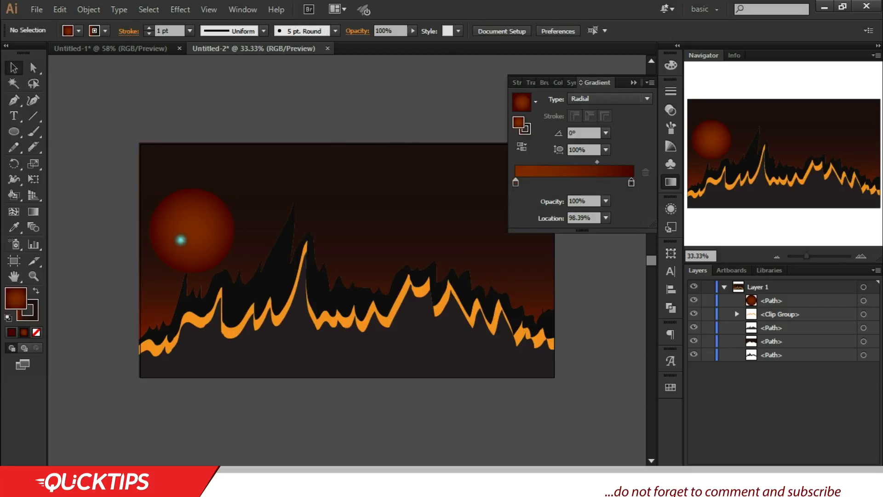
Step: Move the circle lower, closer to the peaks, and remove its stroke
drag(193, 237, 193, 257)
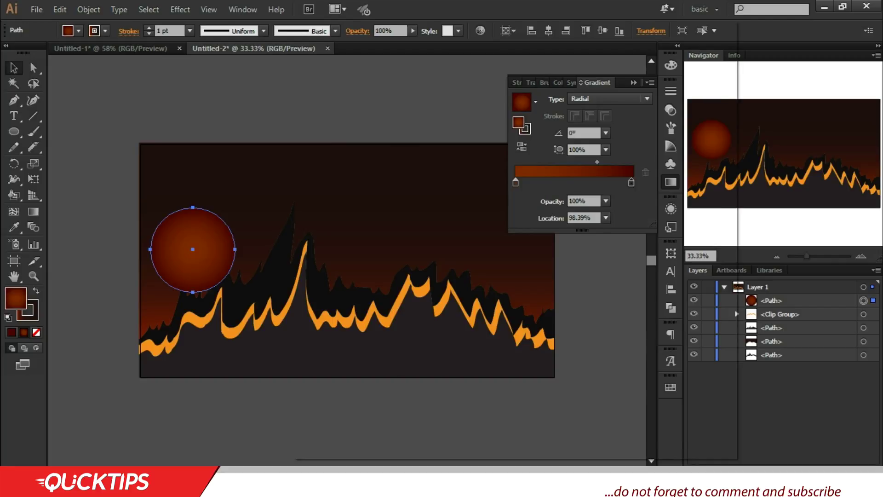
key(ctrl+p)
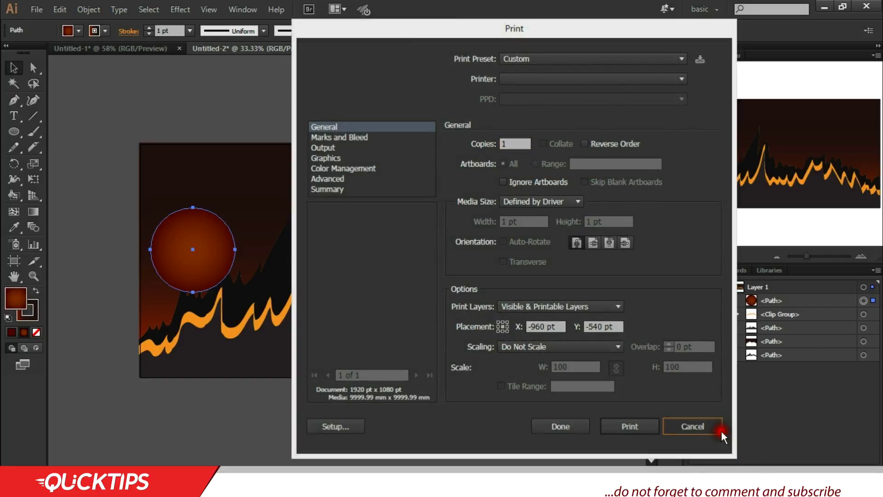
click(716, 427)
click(28, 311)
click(37, 333)
click(36, 333)
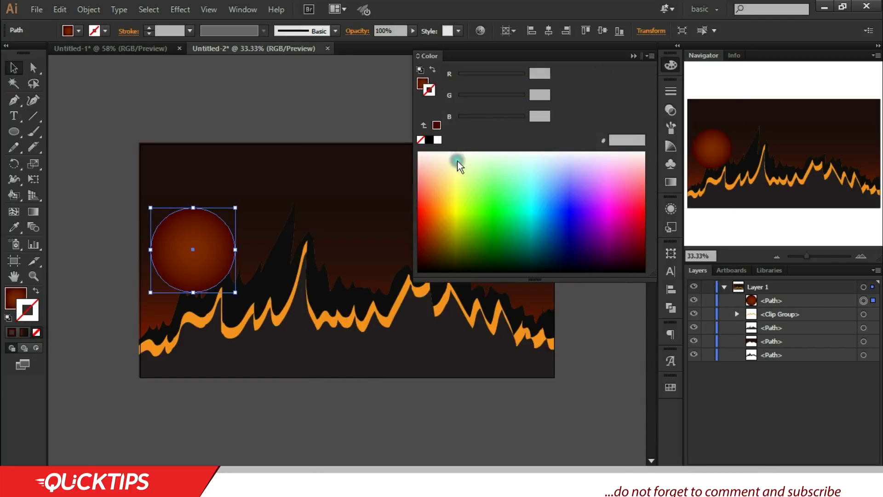
click(638, 58)
Step: Restack the circle behind the mountain layers and in front of the sky, nudge it lower, and deselect it
key(ctrl+bracketleft)
key(ctrl+bracketleft)
key(ctrl+bracketleft)
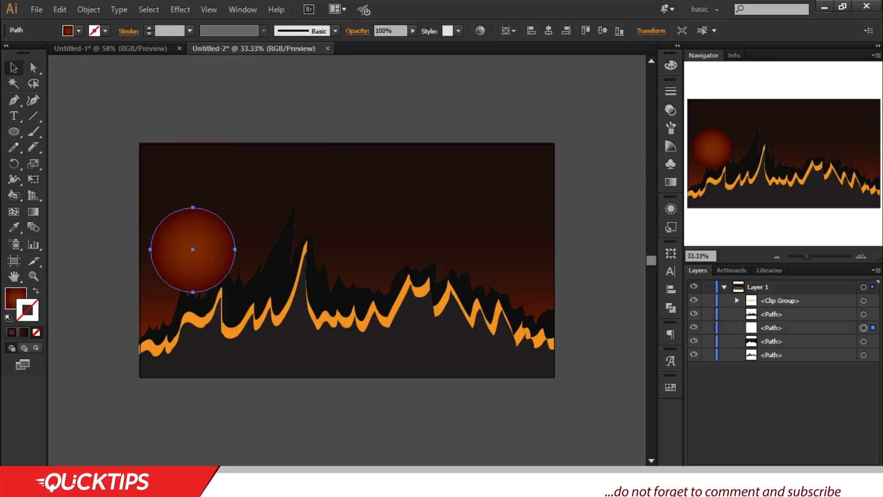
key(ctrl+bracketleft)
key(ctrl+bracketright)
key(ctrl+bracketright)
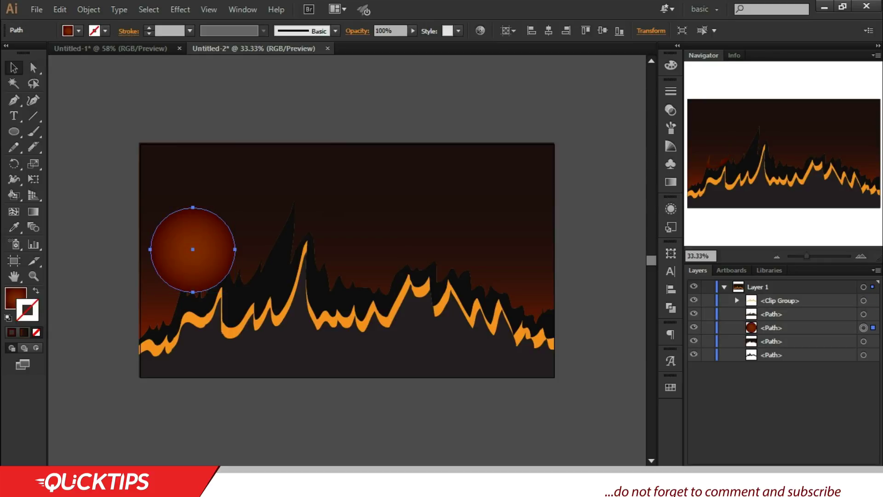
mouse_move(778, 328)
mouse_down()
mouse_move(785, 352)
mouse_move(773, 327)
mouse_up()
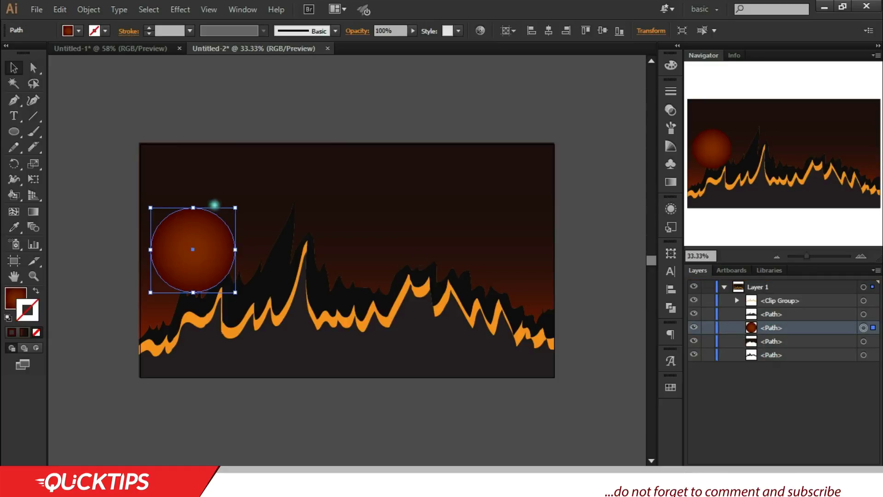
drag(205, 254, 204, 258)
drag(799, 359, 781, 350)
click(590, 229)
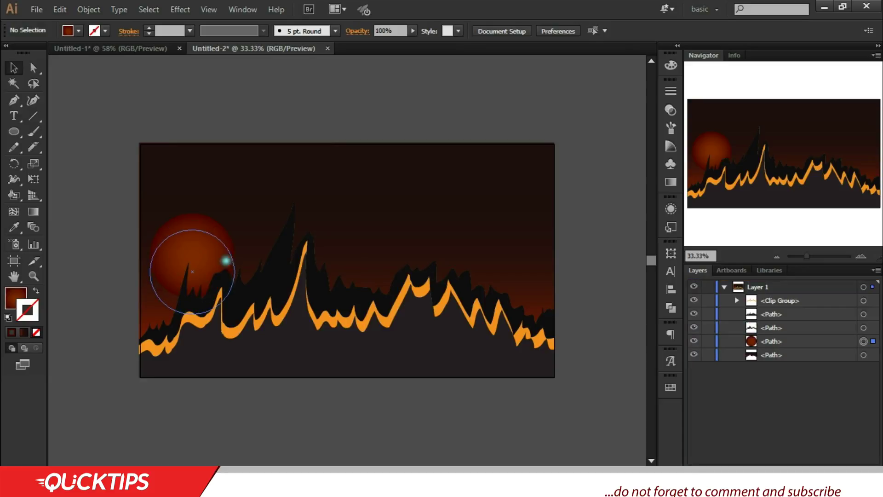
Step: Reposition the circle slightly so it sits partly hidden behind the dark peaks near the background's left edge
click(215, 241)
drag(216, 248, 221, 241)
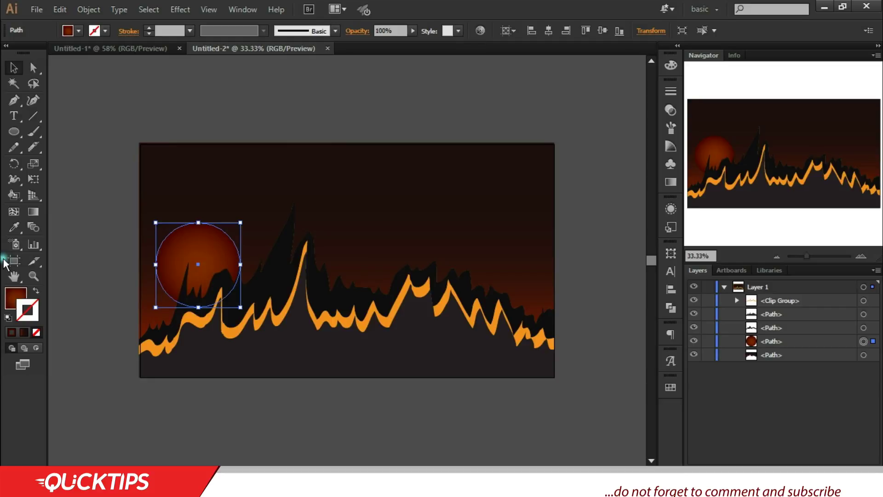
click(13, 303)
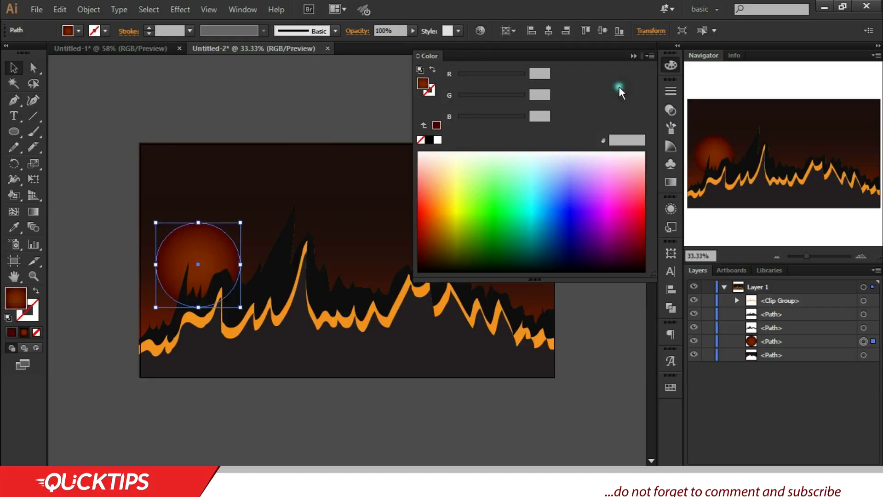
click(638, 53)
Step: Duplicate the circle in place and enlarge the copy evenly around its centre
key(ctrl+shift+b)
key(ctrl+c)
key(ctrl+f)
key(ctrl+shift+b)
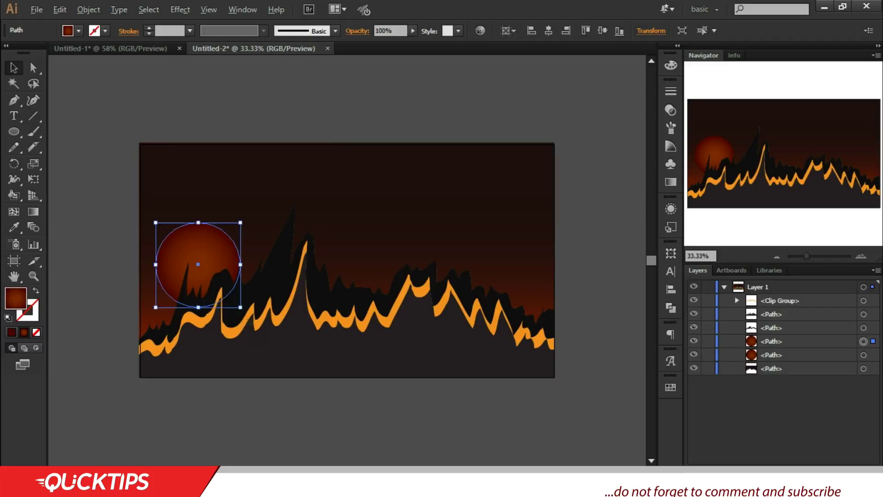
drag(240, 307, 252, 314)
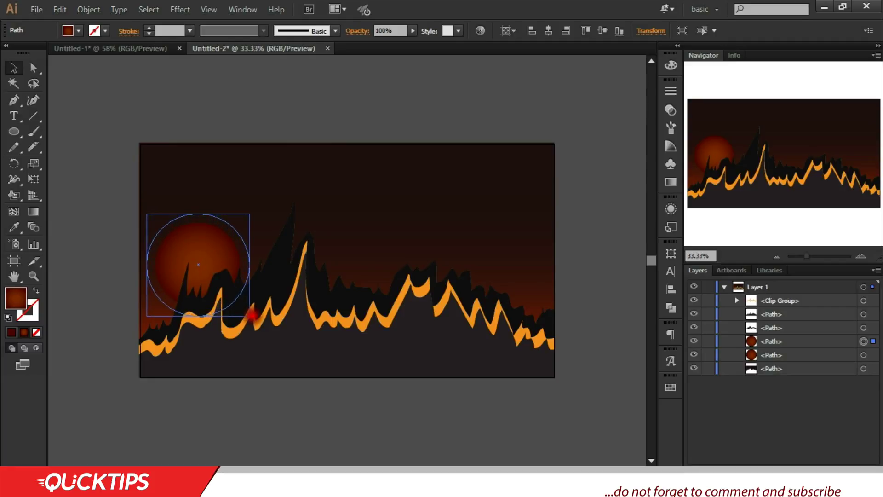
shift+click(252, 315)
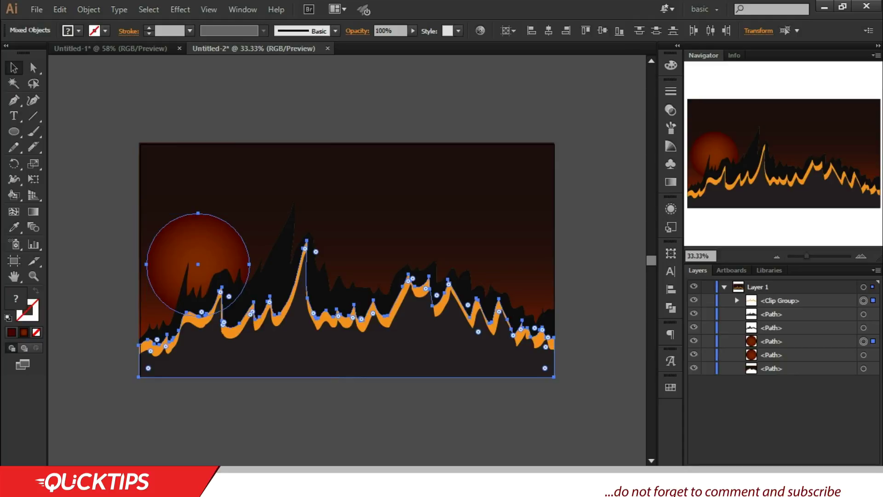
key(ctrl+[)
key(ctrl+z)
click(621, 256)
Step: Place the enlarged circle behind the original as a halo and lower its opacity to 30%
click(228, 245)
click(863, 355)
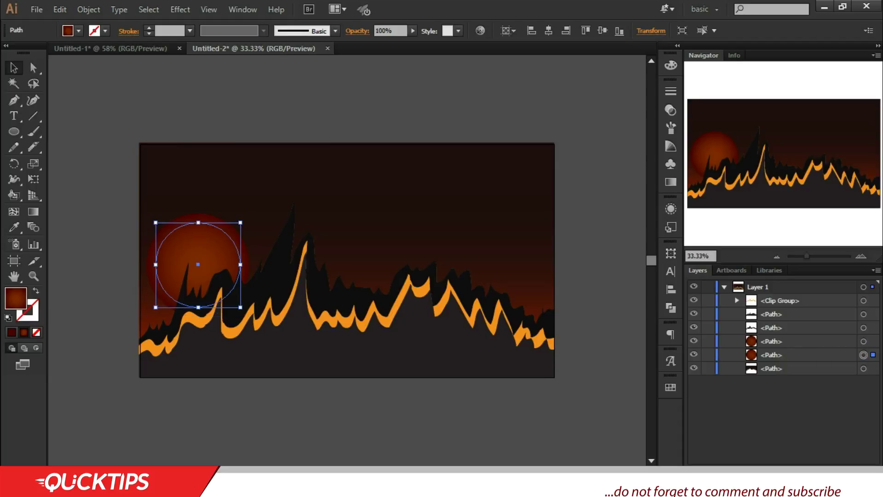
click(671, 146)
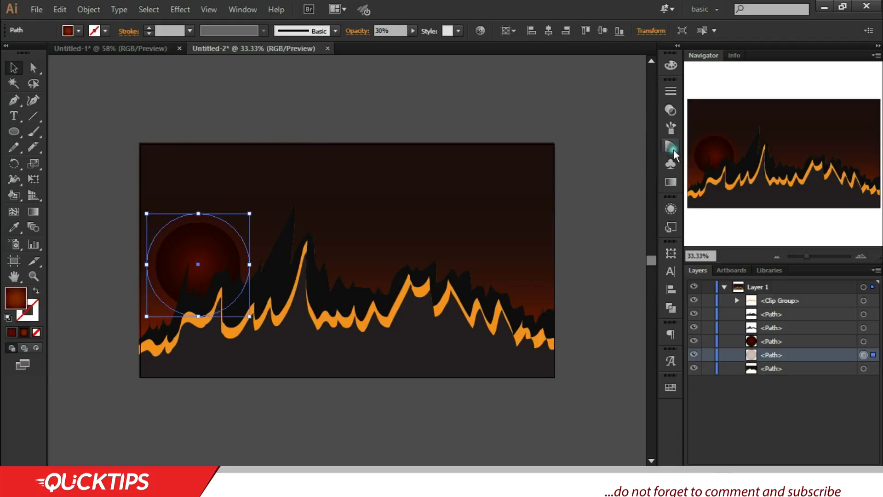
Step: Try a solid orange fill on the larger halo circle
click(673, 150)
click(528, 95)
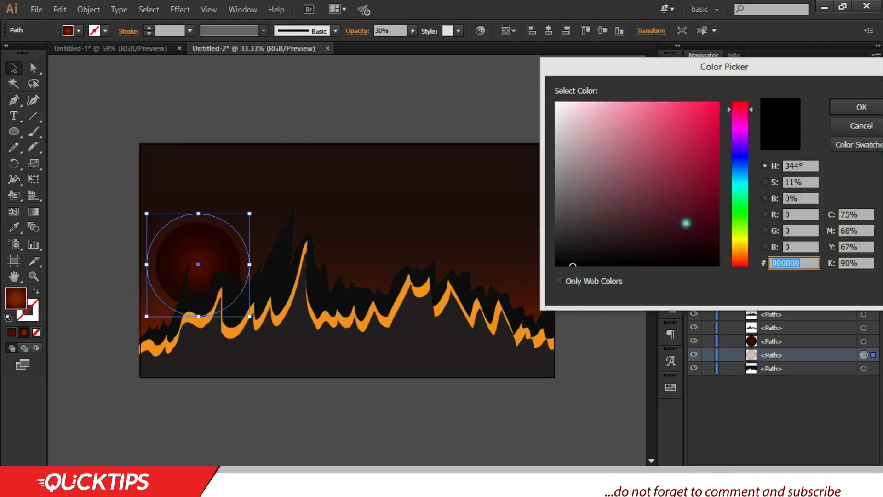
key(Return)
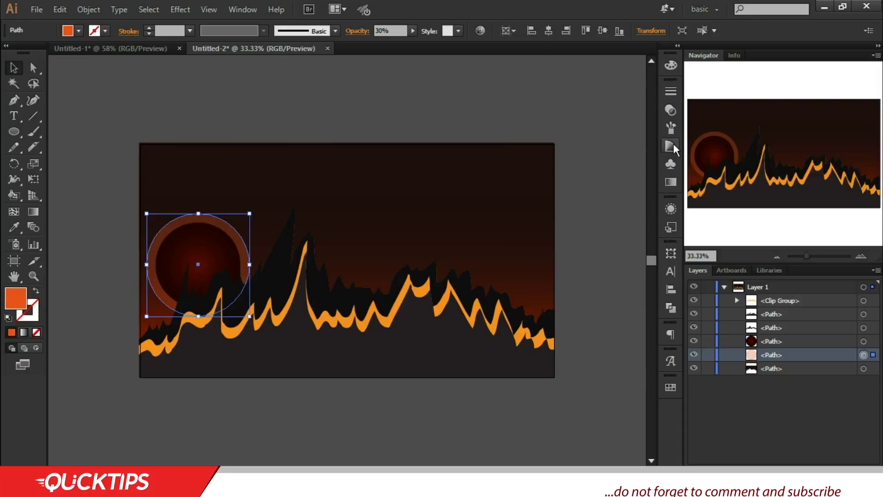
click(673, 144)
click(546, 82)
click(541, 98)
click(533, 192)
Step: Copy the inner circle's dark red gradient onto the halo circle and set the halo's opacity to 30%
click(20, 225)
click(198, 265)
click(628, 96)
text(30)
click(580, 114)
key(ctrl+z)
Step: Duplicate the halo circle in place and enlarge the copy around the same centre to form a wider outer glow
key(v)
key(ctrl+f)
drag(249, 315, 258, 324)
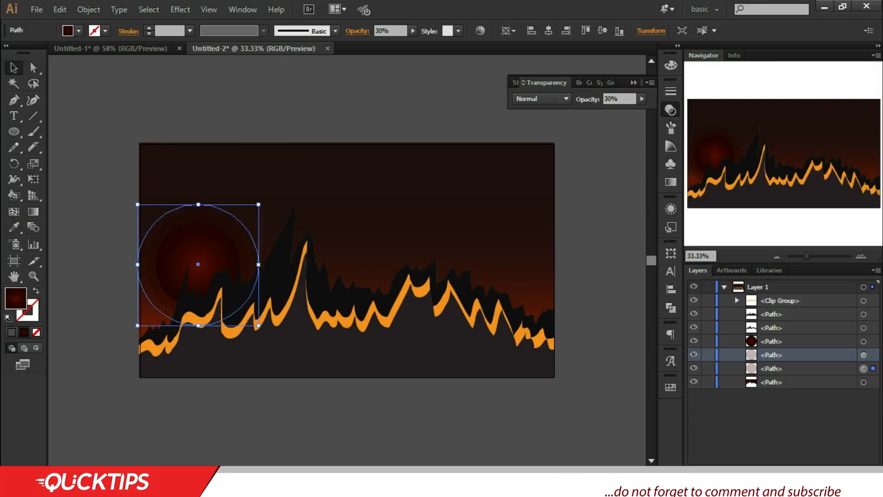
Step: Fill the back mountain ridge with black and deselect it
click(360, 290)
click(14, 228)
click(207, 340)
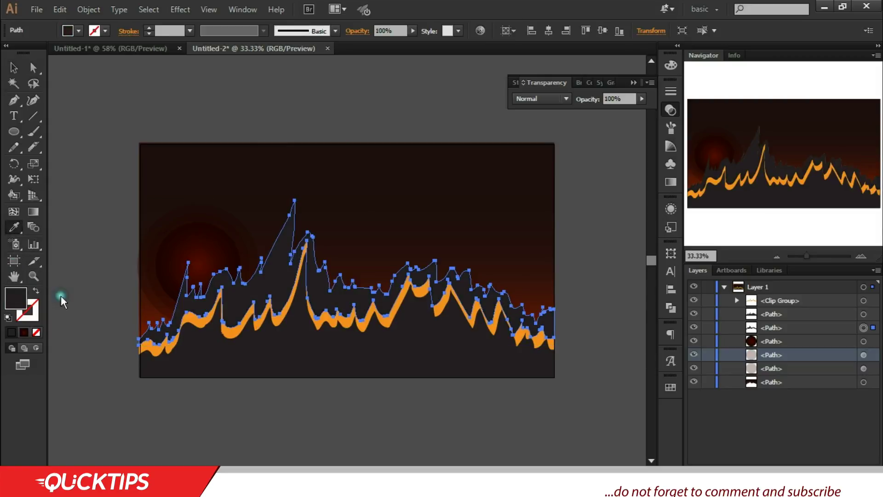
double_click(16, 299)
click(560, 265)
click(859, 108)
key(v)
key(ctrl+shift+a)
Step: Draw a short curved bird wing with the Pen tool in the sky above the moon
key(p)
click(228, 170)
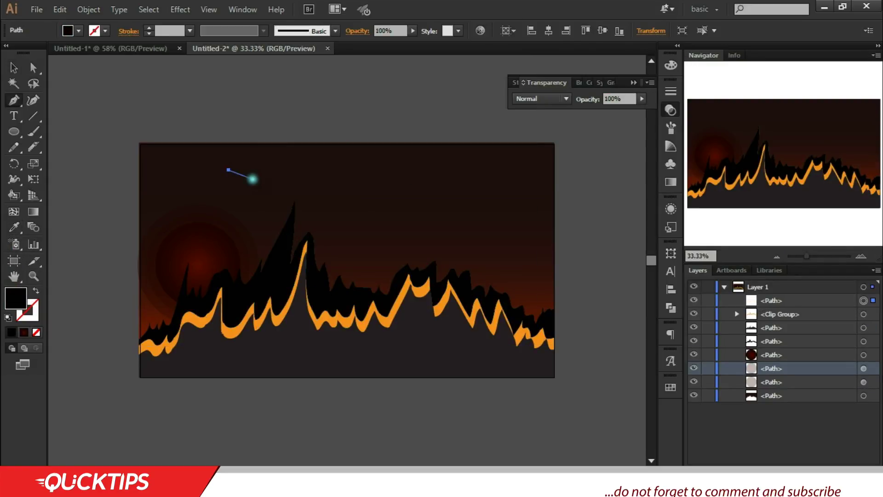
drag(252, 181, 255, 189)
click(11, 171)
click(73, 179)
Step: Create a mirrored copy of the bird wing with the Reflect tool
double_click(14, 164)
click(801, 339)
key(v)
double_click(14, 164)
click(645, 311)
click(670, 341)
key(v)
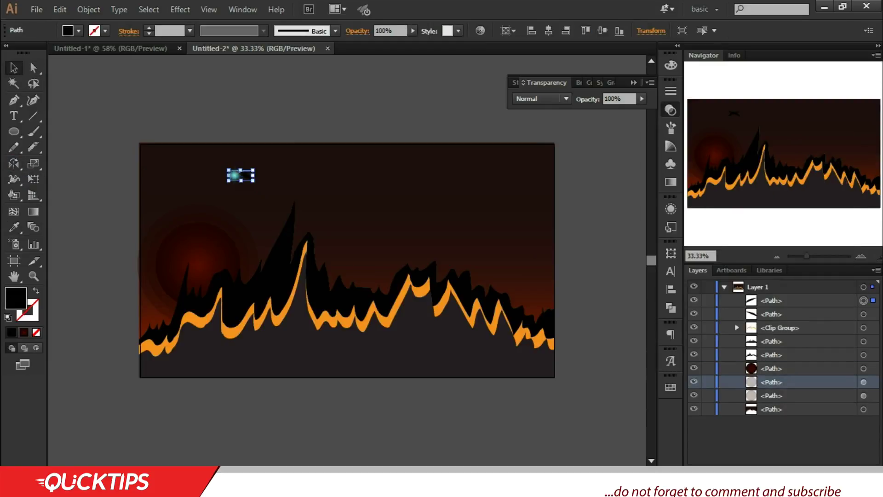
Step: Place the mirrored wing beside the original and join their inner ends into a single bird path
drag(234, 176, 258, 174)
click(259, 178)
click(259, 175)
shift+click(245, 175)
drag(13, 148, 69, 196)
drag(252, 190, 252, 175)
key(v)
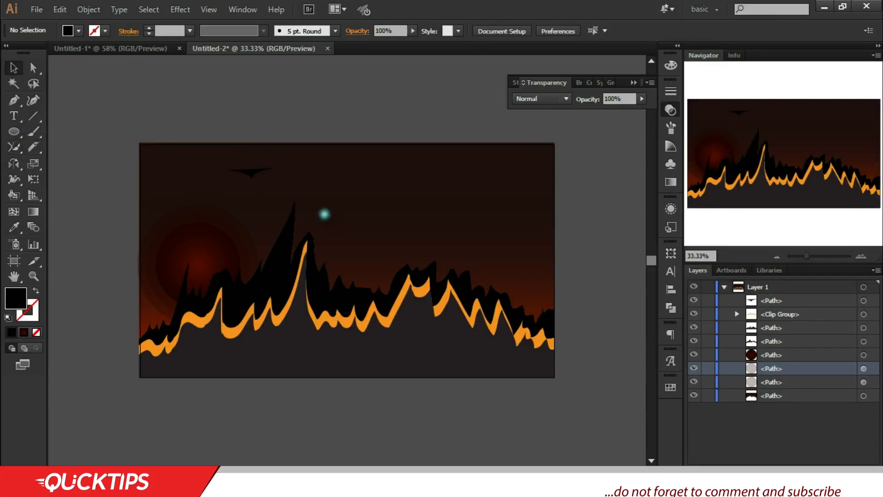
Step: Turn the bird into a black 4 pt outline with a tapered width profile and no fill
click(259, 174)
click(36, 290)
click(282, 128)
click(60, 9)
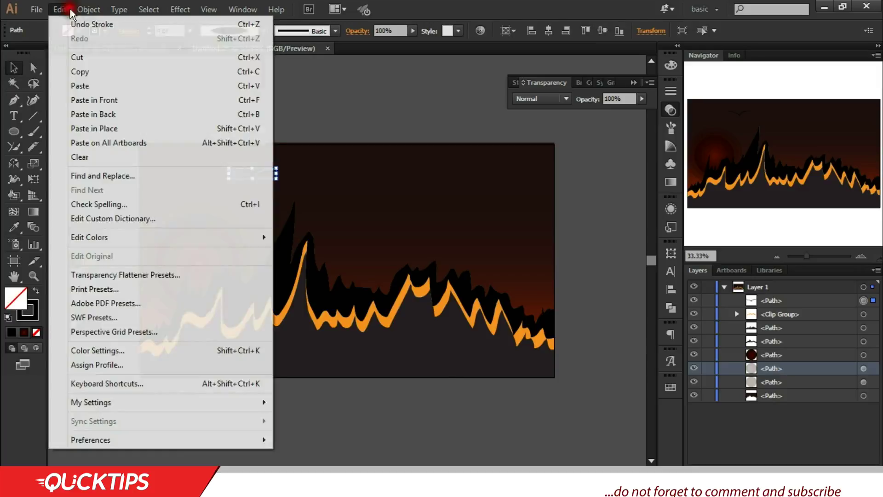
click(304, 438)
click(633, 418)
Step: Duplicate and scale the bird into two small flocks, one around the moon and one in the sky above the central peaks
drag(275, 169, 356, 193)
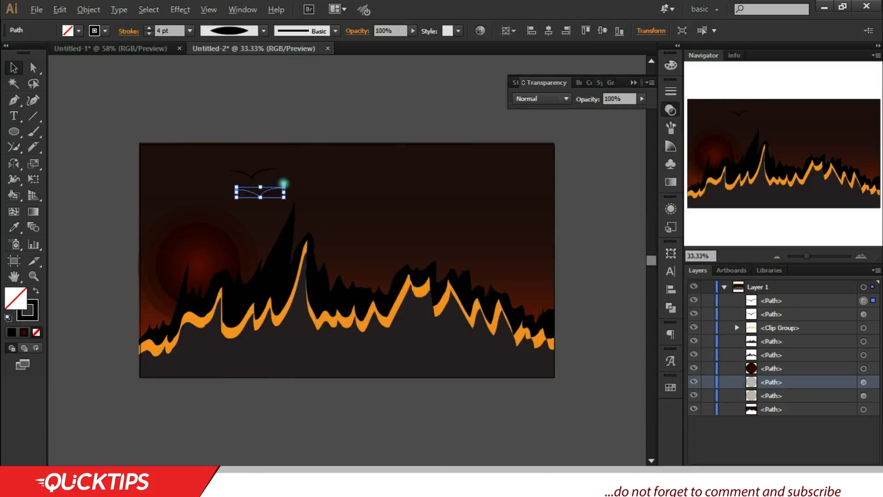
key(ctrl+shift+a)
click(264, 193)
click(261, 192)
shift+click(226, 193)
shift+click(251, 178)
key(ctrl+shift+a)
click(261, 250)
shift+click(252, 229)
drag(355, 190, 377, 202)
click(401, 183)
Step: Try a solid near-black fill on the front mountain layer
click(350, 350)
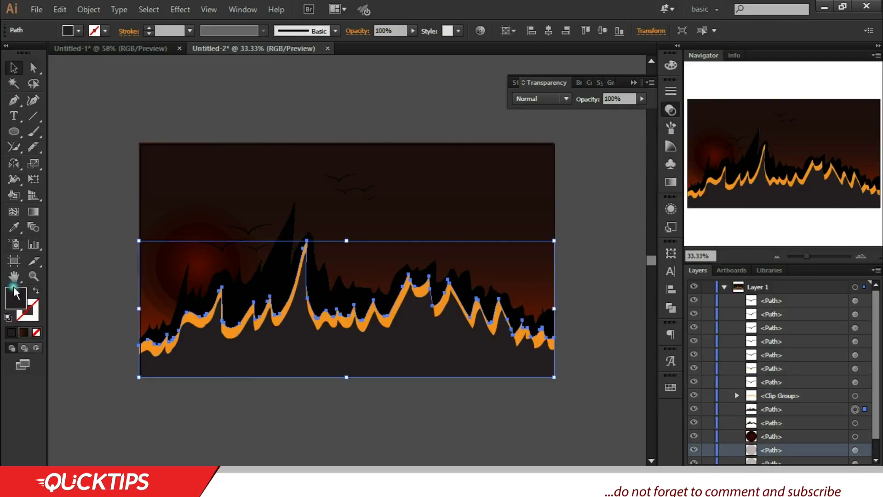
double_click(13, 297)
click(571, 256)
click(862, 106)
click(598, 133)
click(633, 82)
Step: Apply a 90° linear gradient to the front mountain layer and move its start stop to about 4%
click(375, 370)
click(24, 332)
drag(608, 182, 520, 181)
Step: Change the end stop of the front mountain's gradient to a very dark navy
double_click(631, 183)
click(492, 223)
click(465, 228)
click(531, 233)
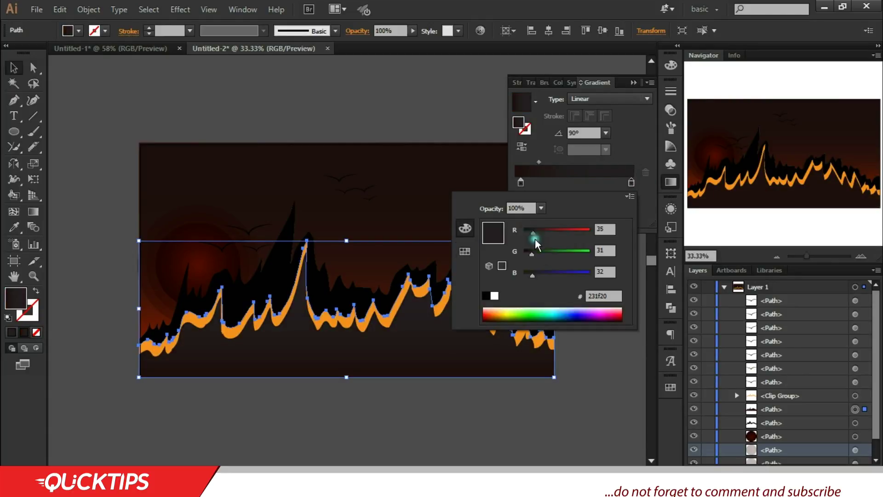
click(531, 275)
click(520, 182)
click(563, 134)
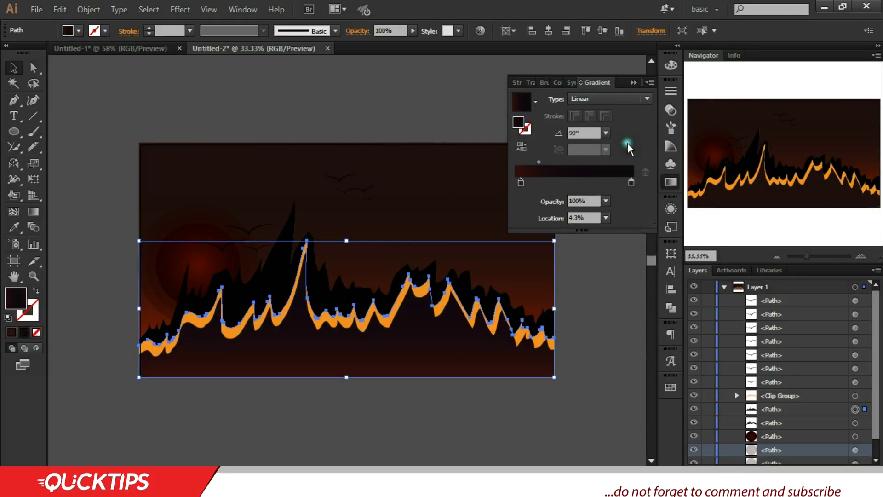
Step: Reverse the front mountain's gradient and adjust its midpoint
click(522, 147)
drag(610, 162, 595, 160)
click(634, 82)
Step: Recolour the clipped orange band to a lighter, more yellow orange and deselect it
key(a)
click(420, 291)
double_click(16, 298)
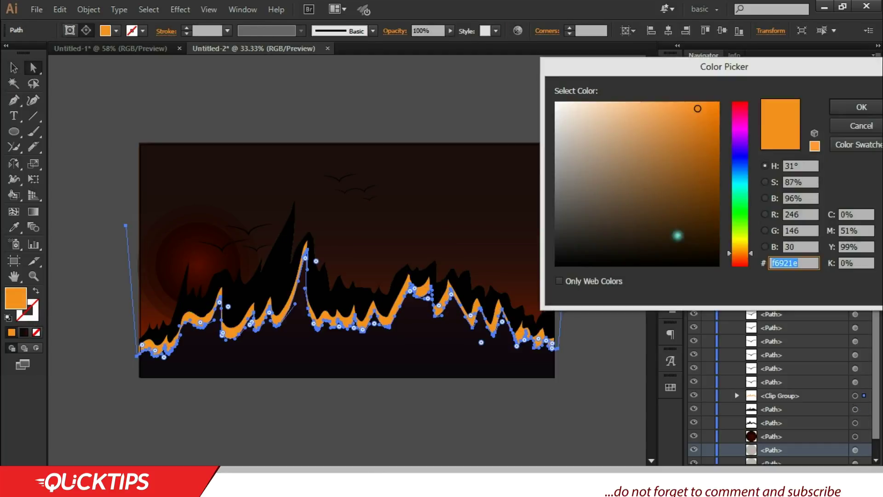
click(688, 105)
click(737, 250)
key(Return)
key(ctrl+shift+a)
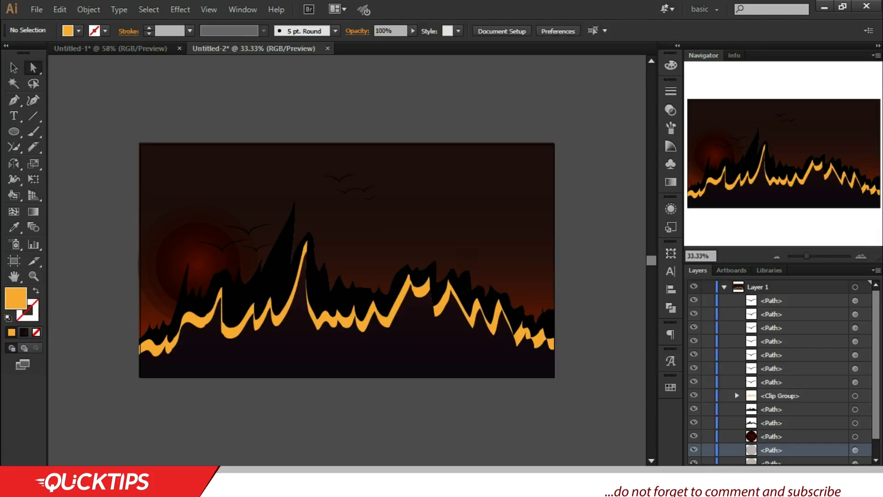
click(14, 179)
click(33, 147)
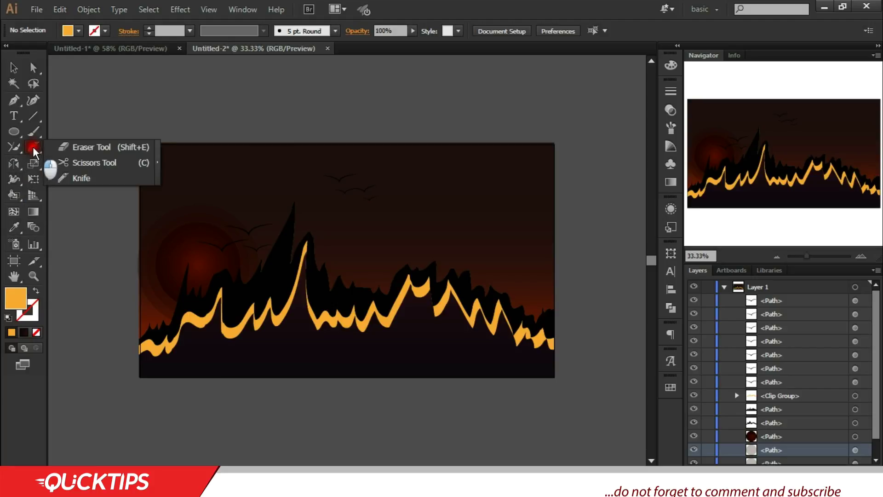
click(37, 134)
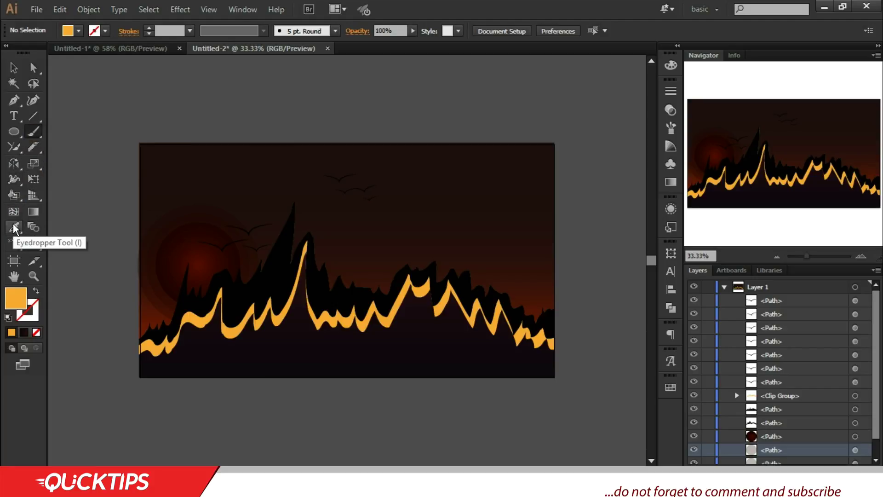